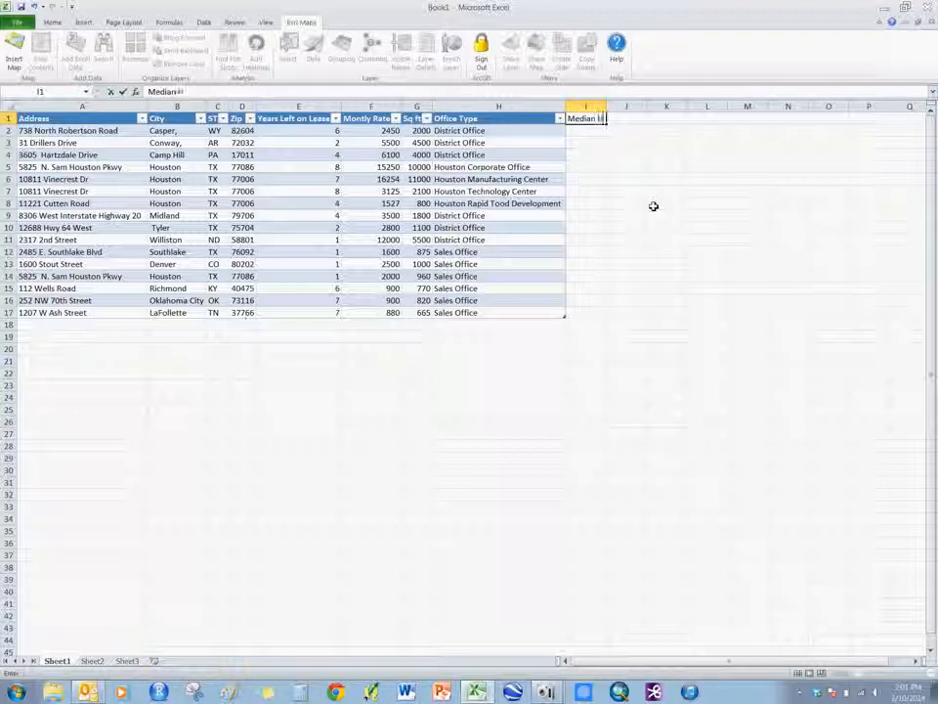
Add the headings Median HH income in I1 and Total Pop in J1, fitting both column widths to their text.
click(621, 121)
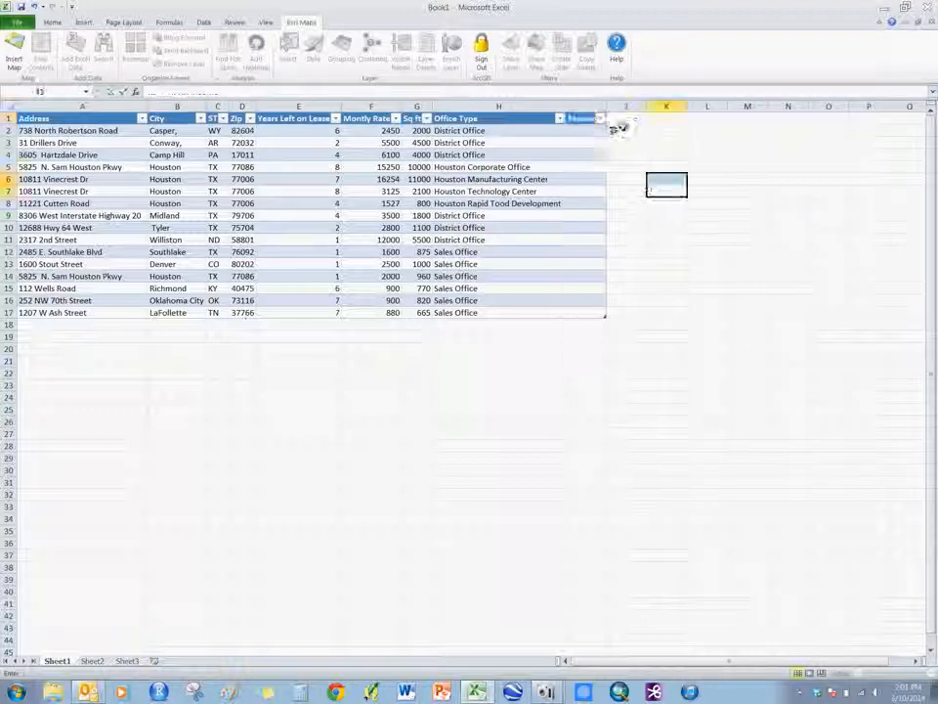
double_click(607, 106)
text(Total Pop)
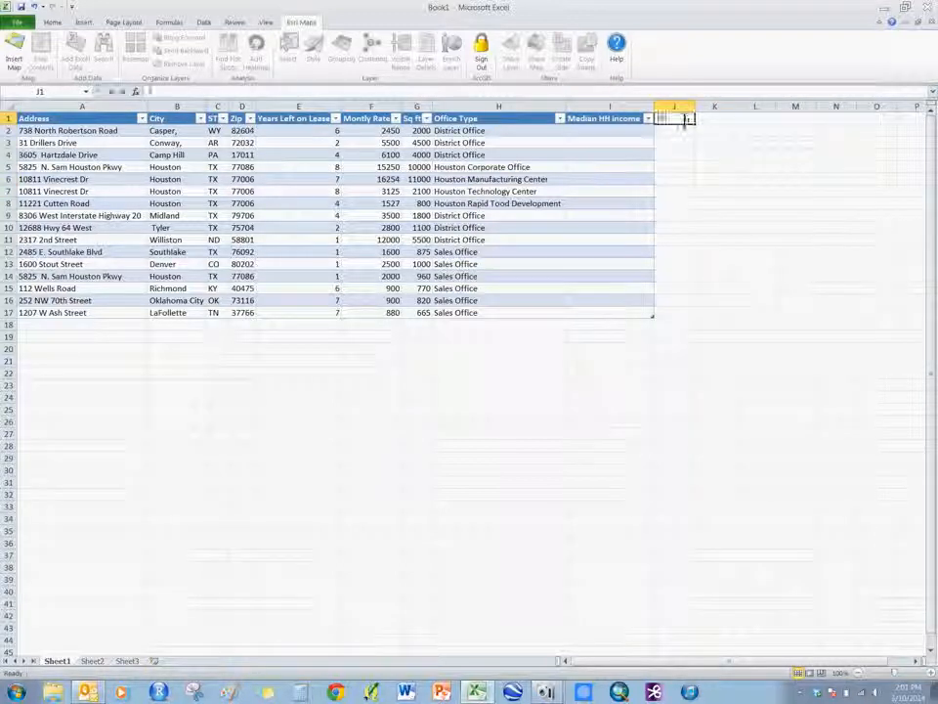
click(714, 154)
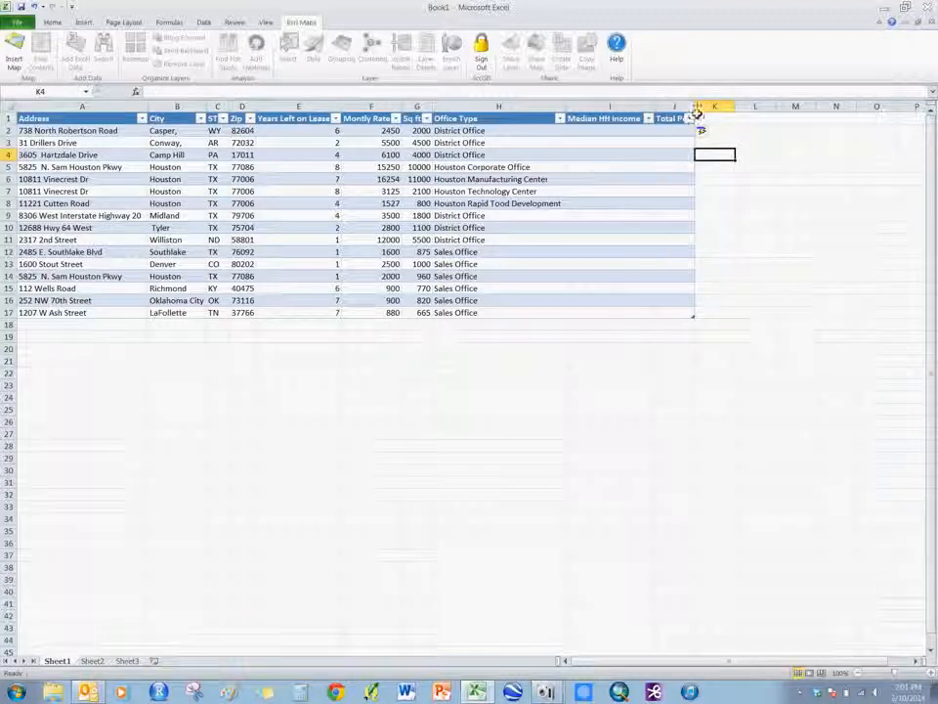
double_click(696, 105)
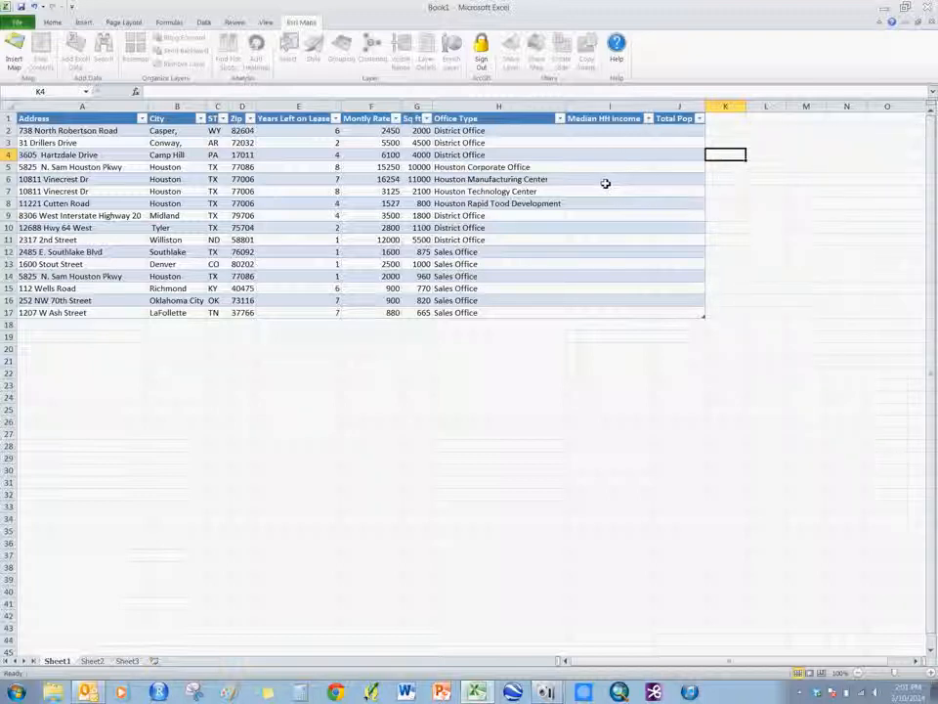
Select the whole office table, A1:J17, and insert an Esri map into the sheet.
click(79, 130)
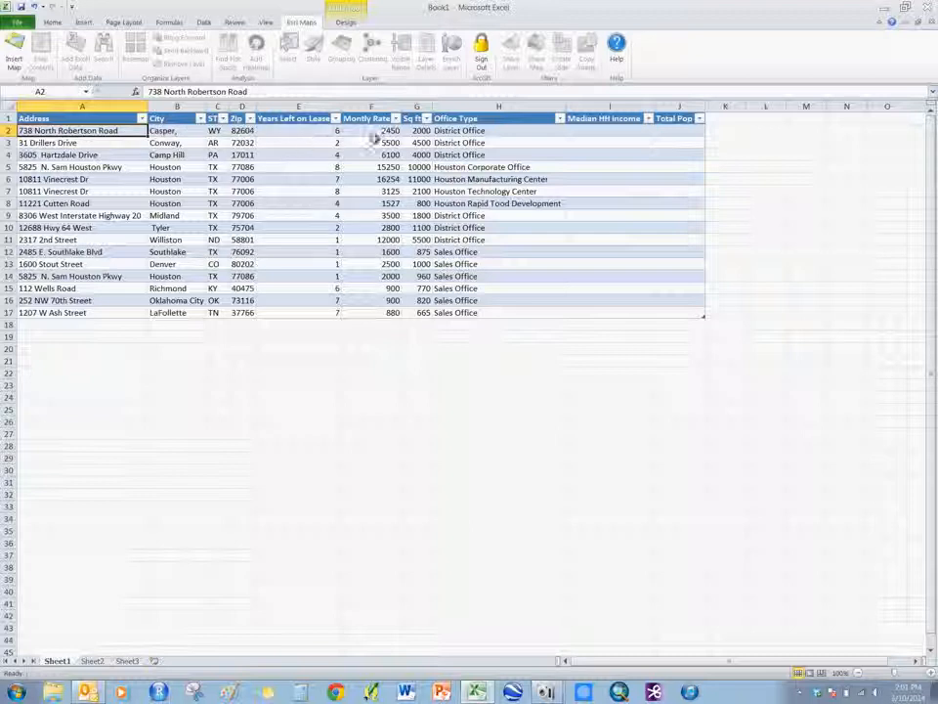
click(592, 132)
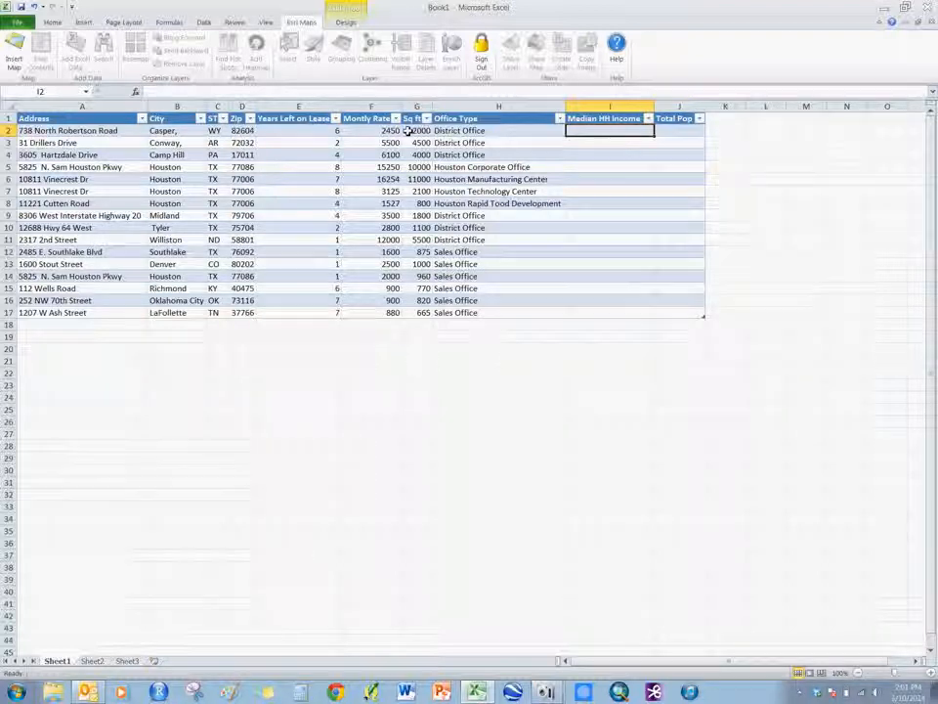
drag(29, 119, 677, 309)
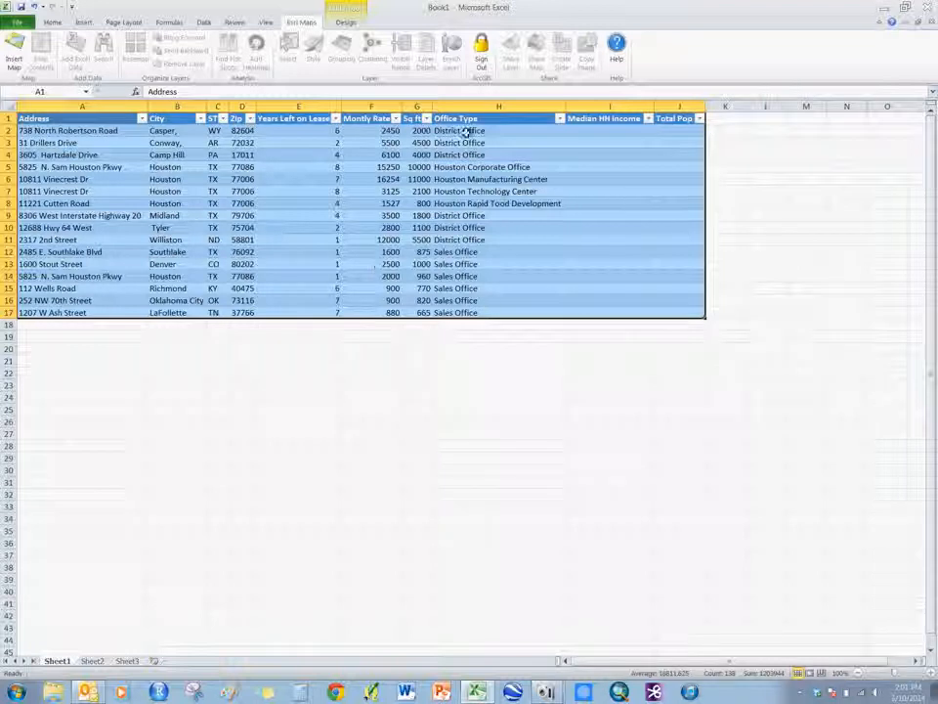
click(14, 55)
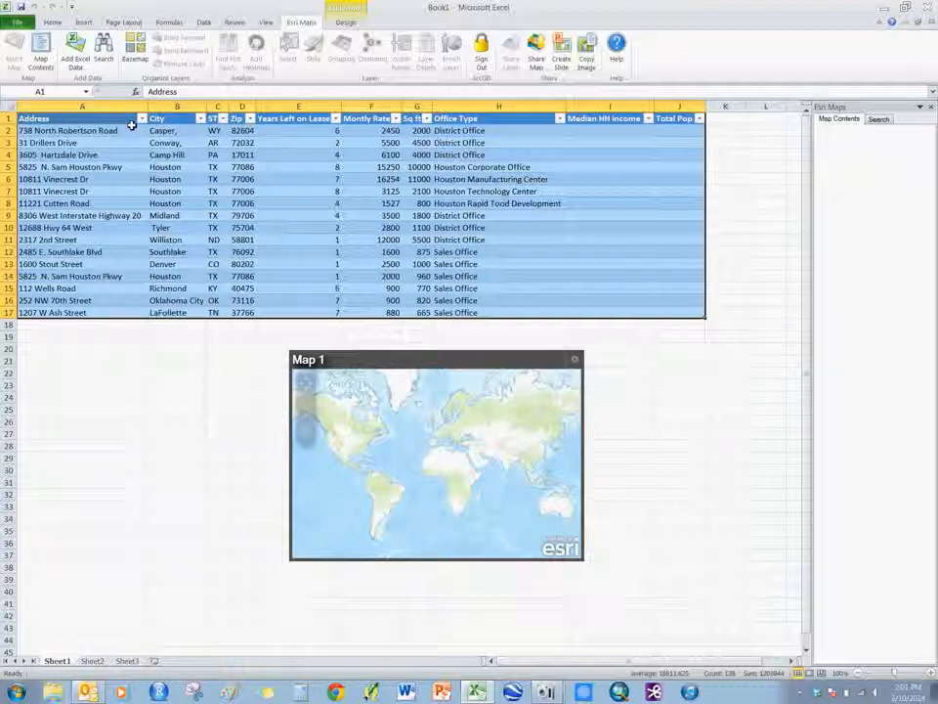
Add the selected table to the map by address in the United States, using the Address, City, ST and Zip columns.
click(82, 65)
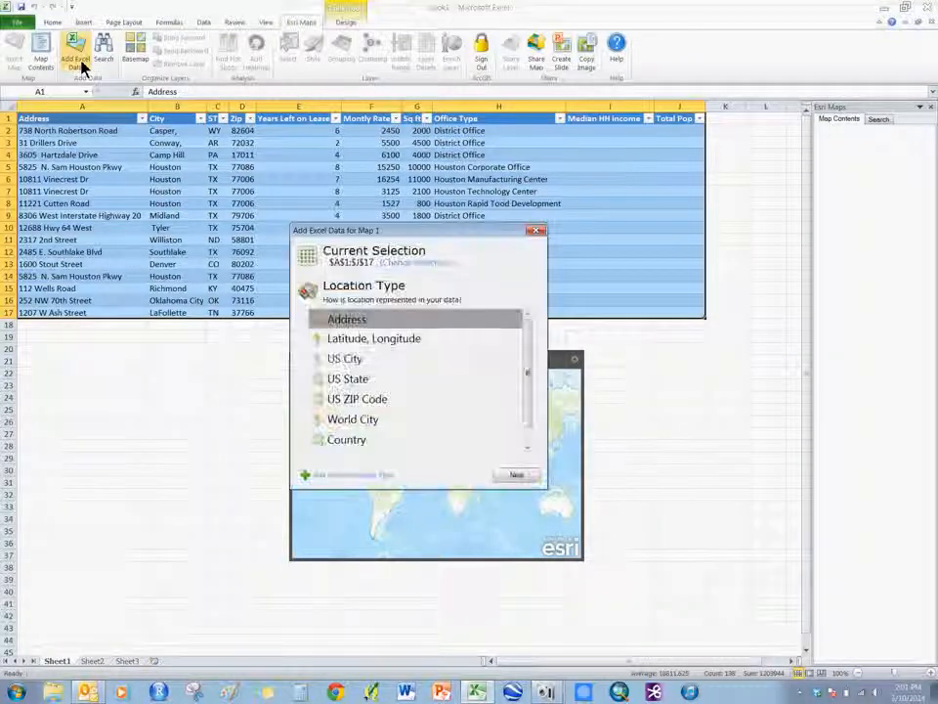
click(523, 476)
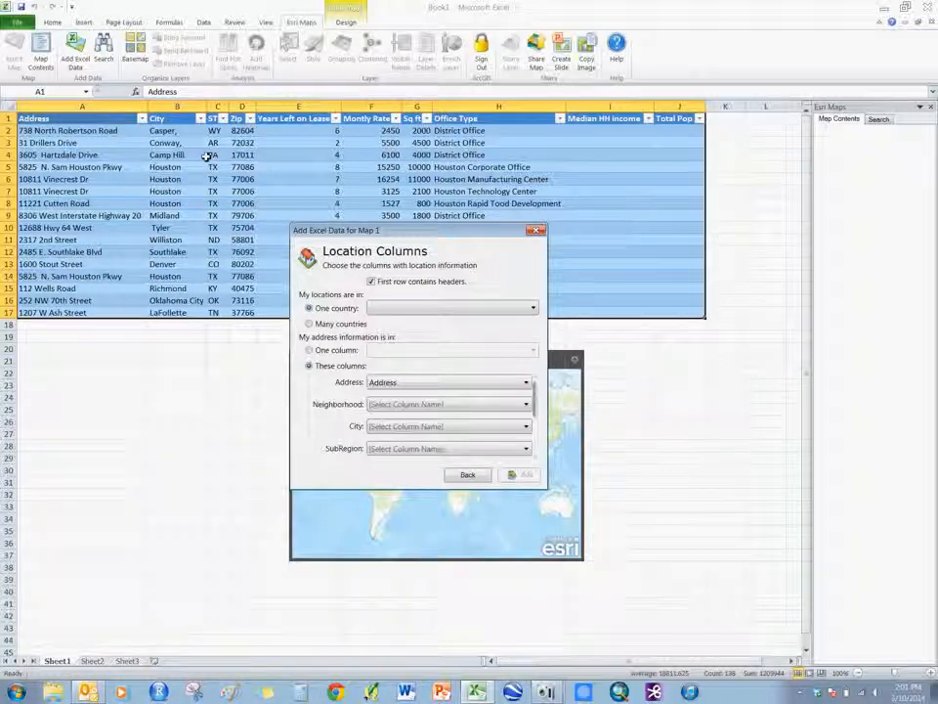
click(308, 309)
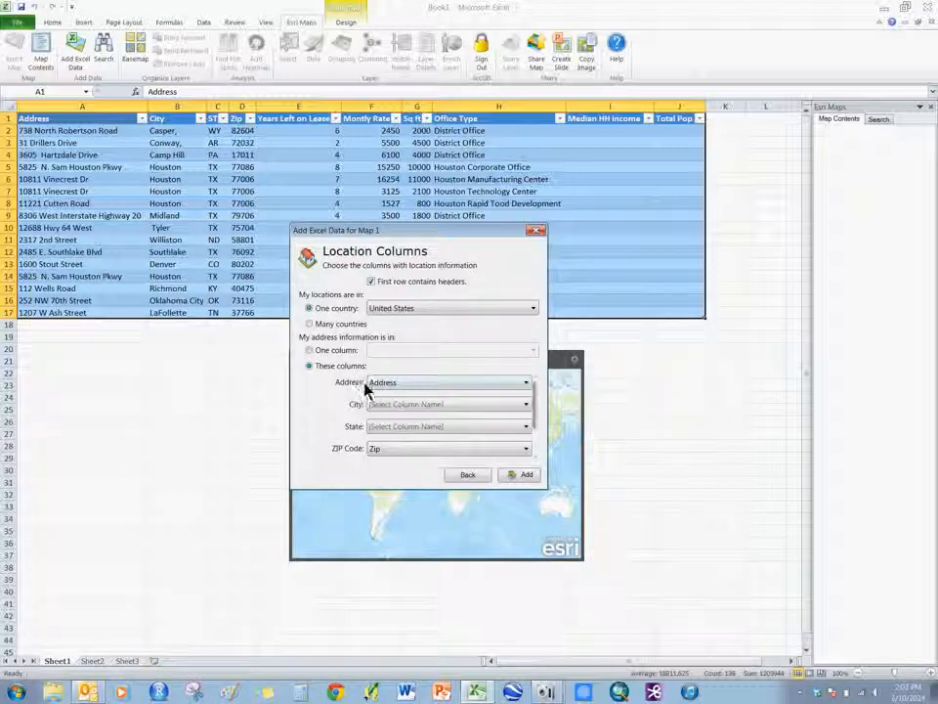
click(381, 430)
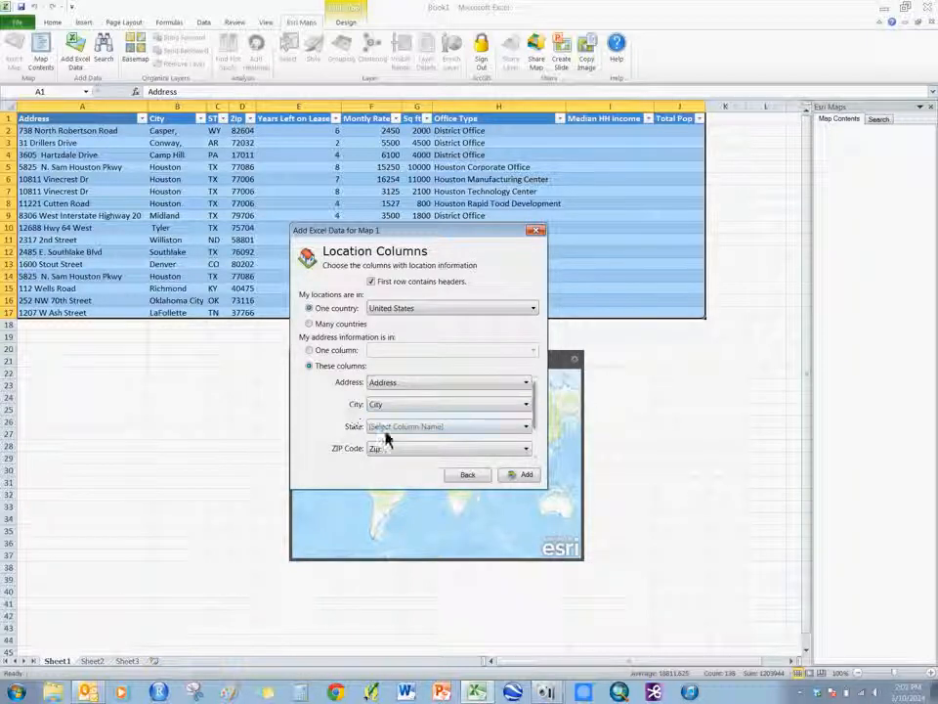
click(386, 430)
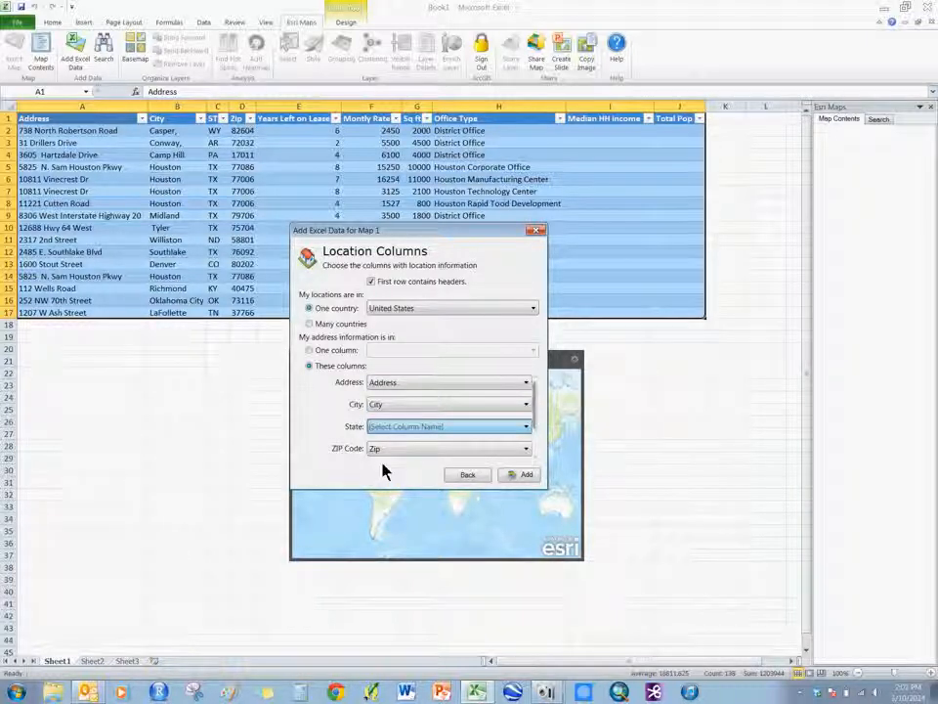
click(382, 463)
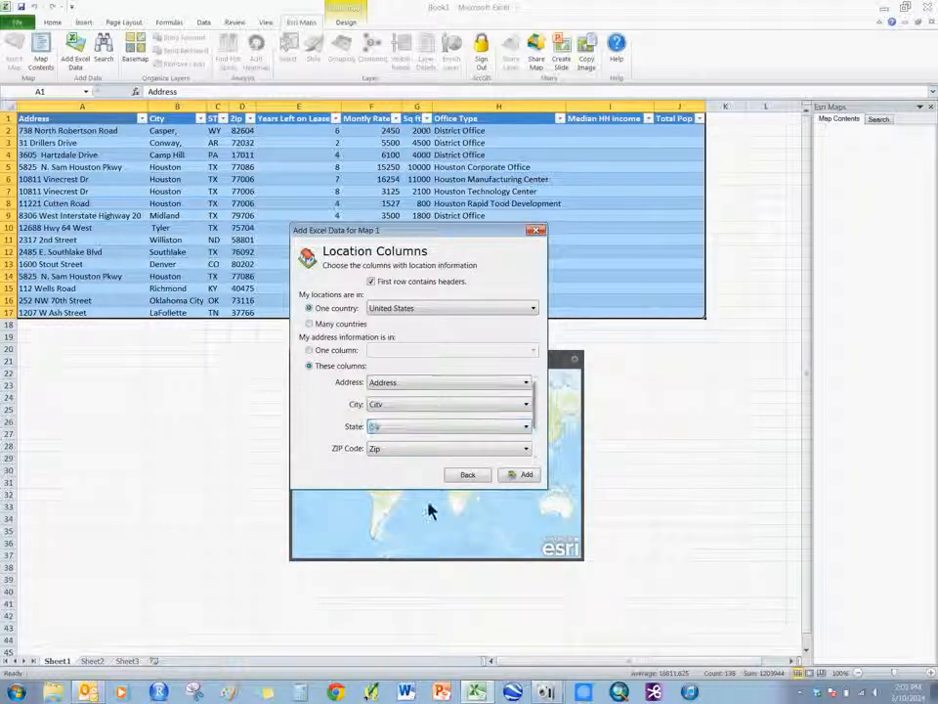
click(515, 475)
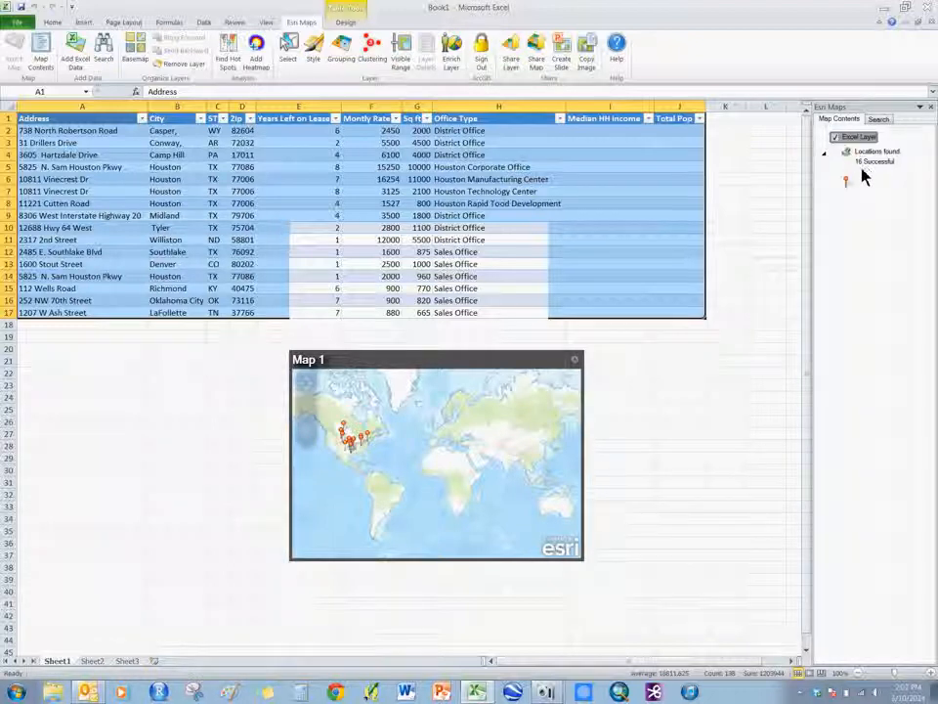
Examine all the attributes of the Williston office pin on the map, including its empty demographic fields.
click(344, 458)
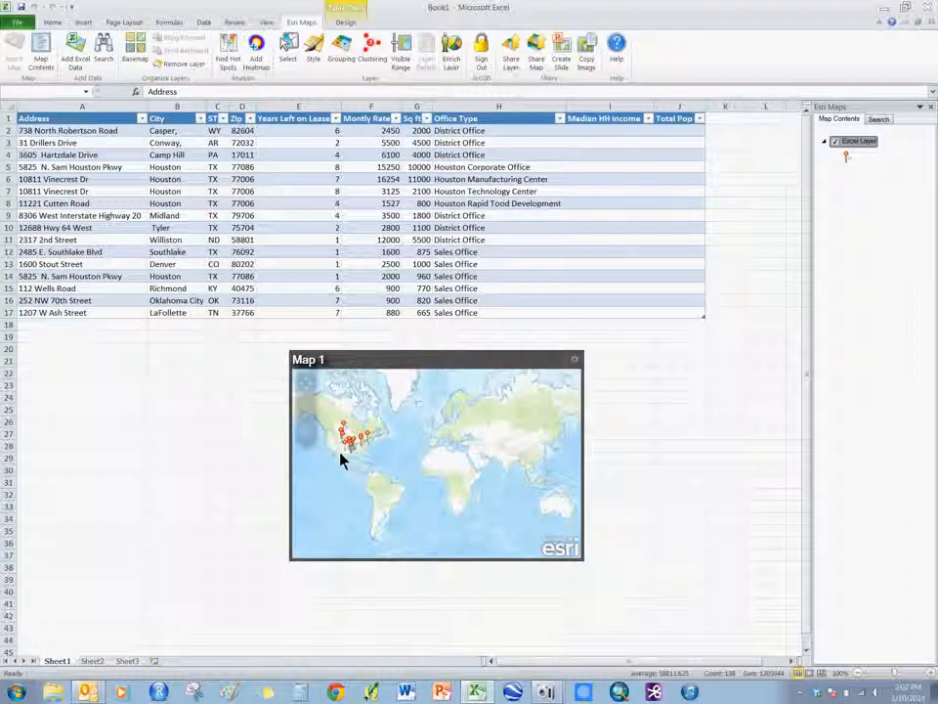
scroll(349, 461, up, 4)
scroll(385, 477, up, 3)
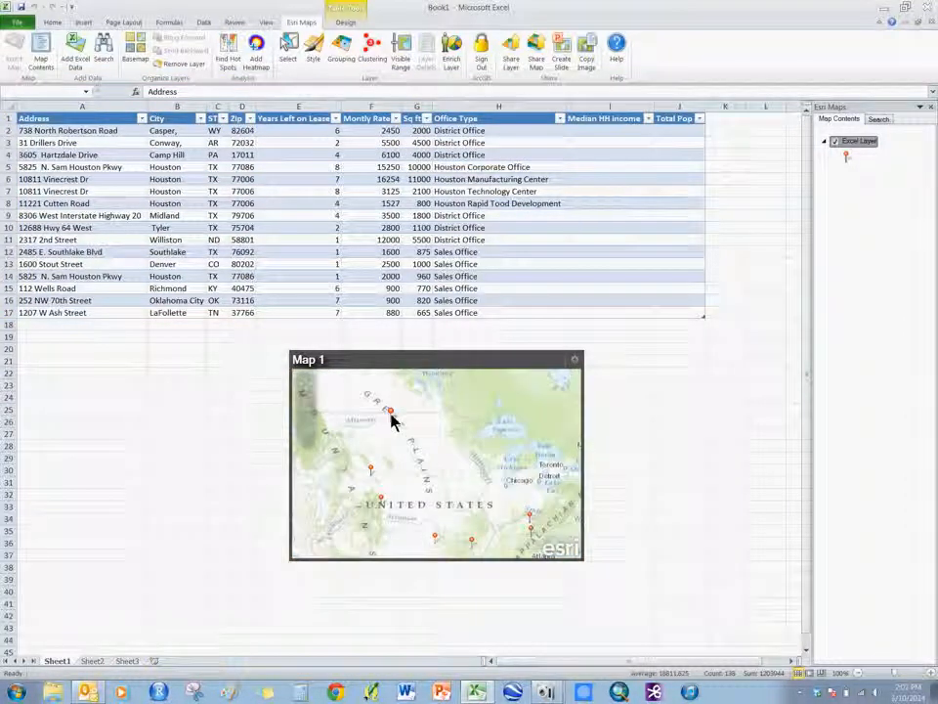
click(391, 415)
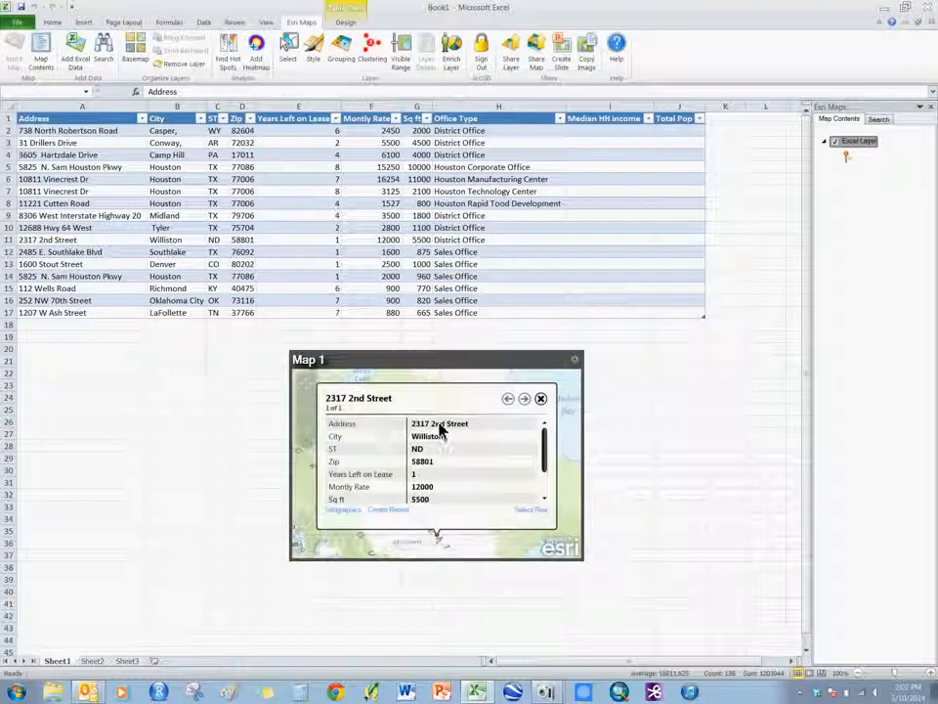
drag(548, 440, 542, 492)
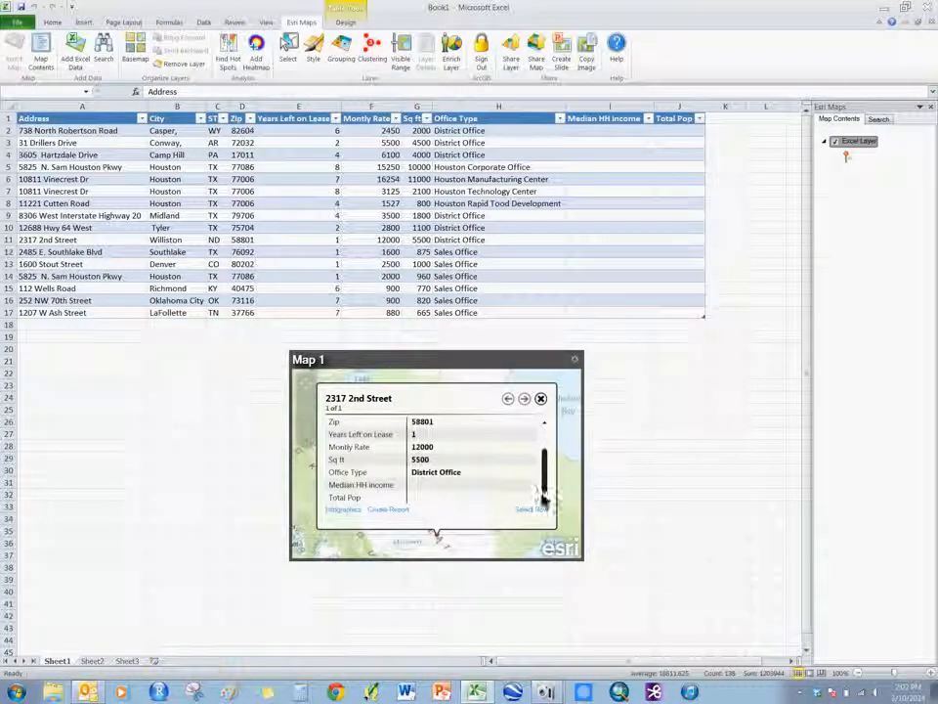
click(541, 399)
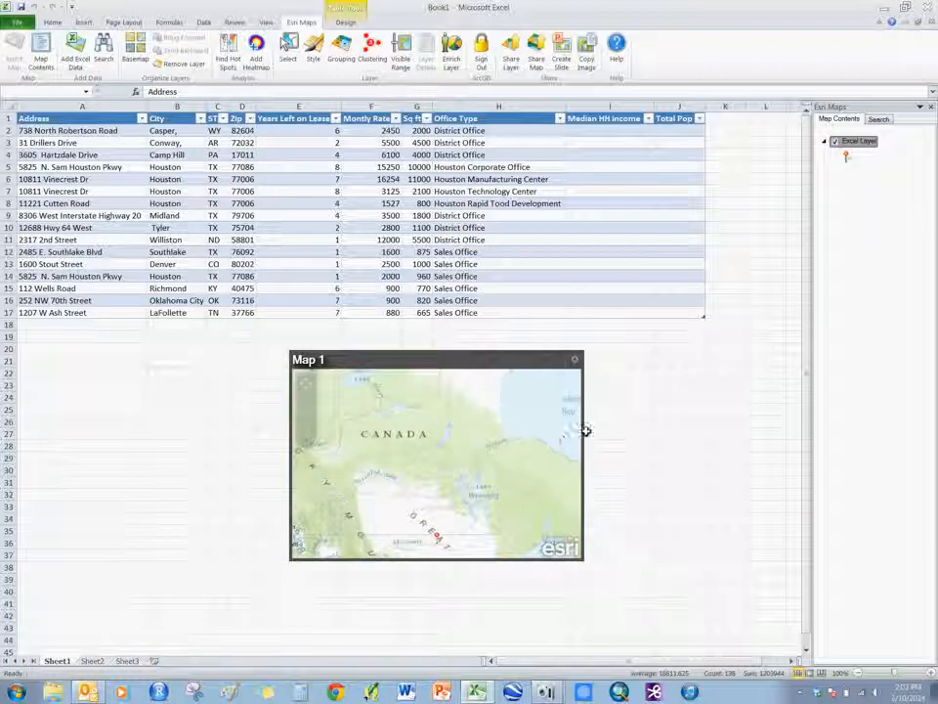
drag(600, 129, 599, 309)
drag(685, 130, 673, 310)
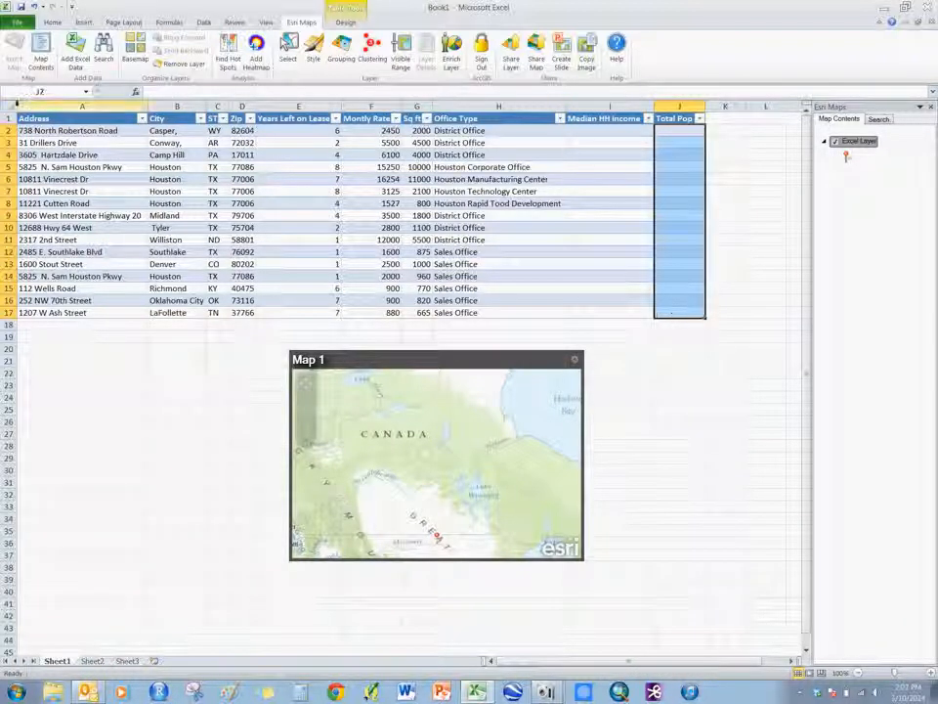
click(628, 131)
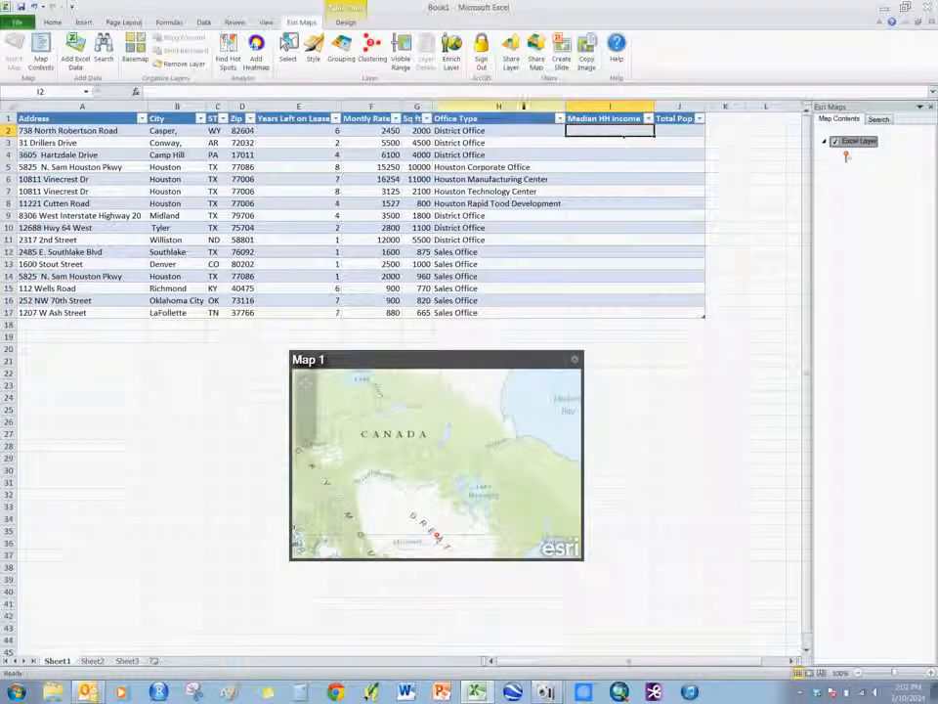
Start enriching the layer for the whole table with the Household Income and Key Global Facts data collections.
drag(82, 118, 674, 314)
click(453, 59)
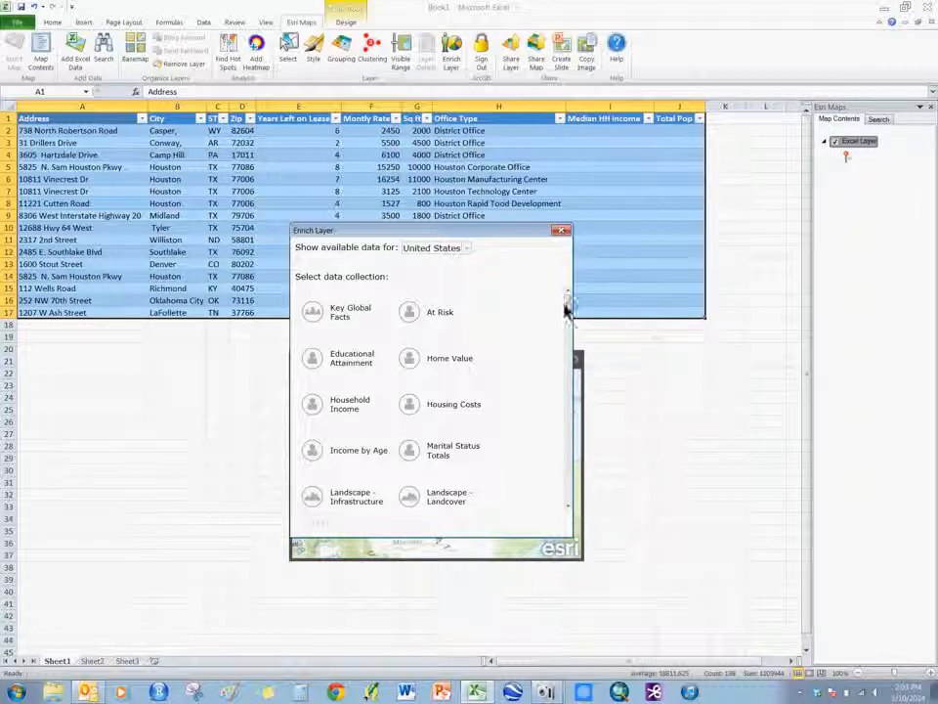
mouse_move(572, 306)
mouse_down()
mouse_move(569, 447)
mouse_move(570, 283)
mouse_up()
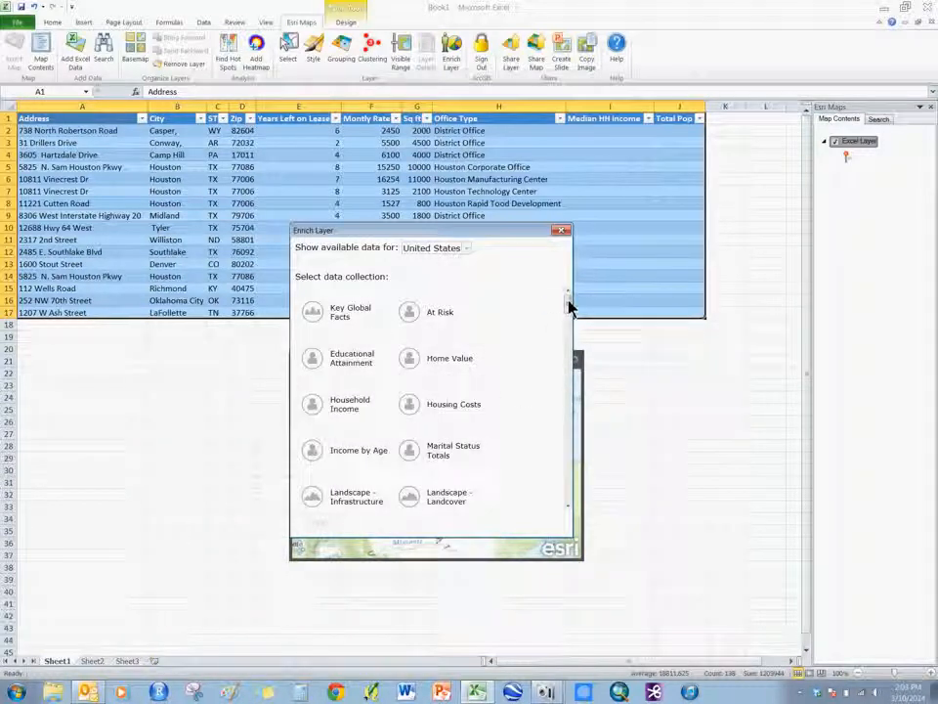
click(322, 407)
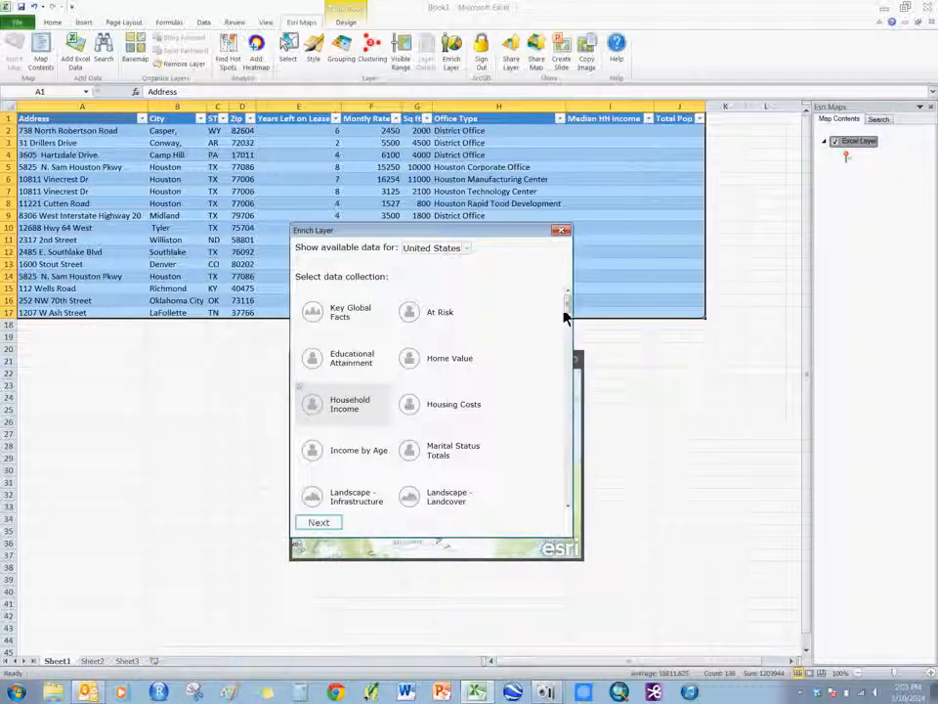
click(348, 317)
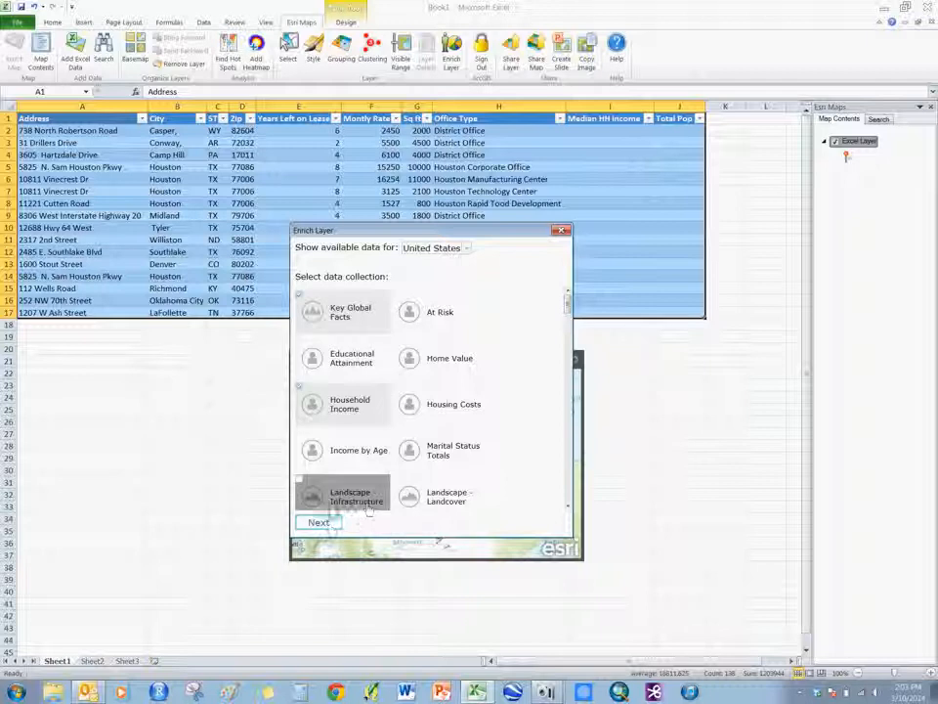
click(330, 528)
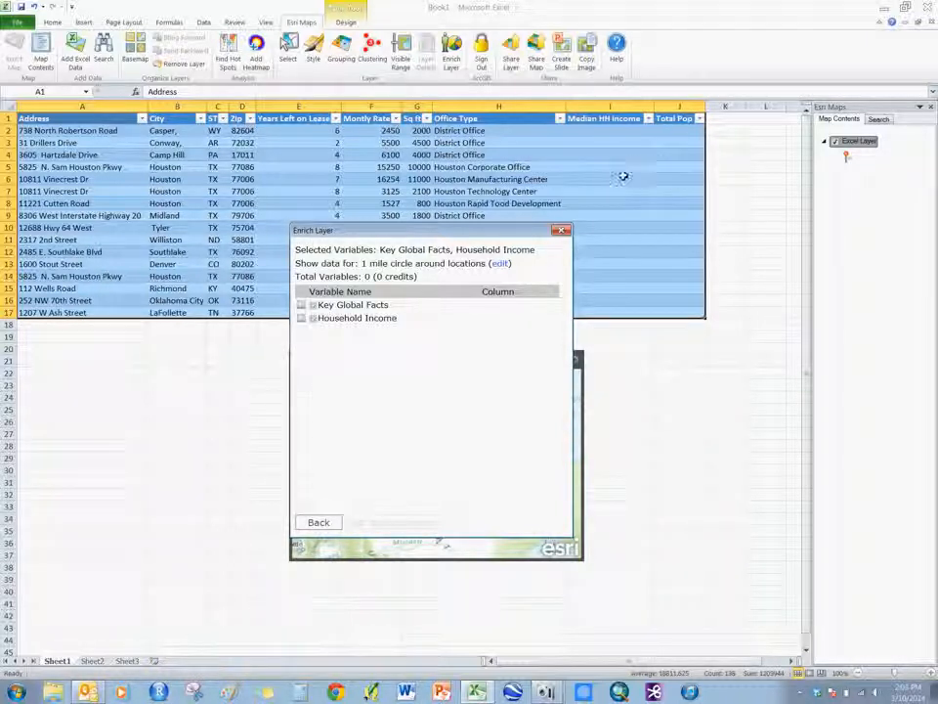
Change the enrichment area from a ring to Drive Times with a radius of 20 minutes.
click(503, 264)
click(386, 267)
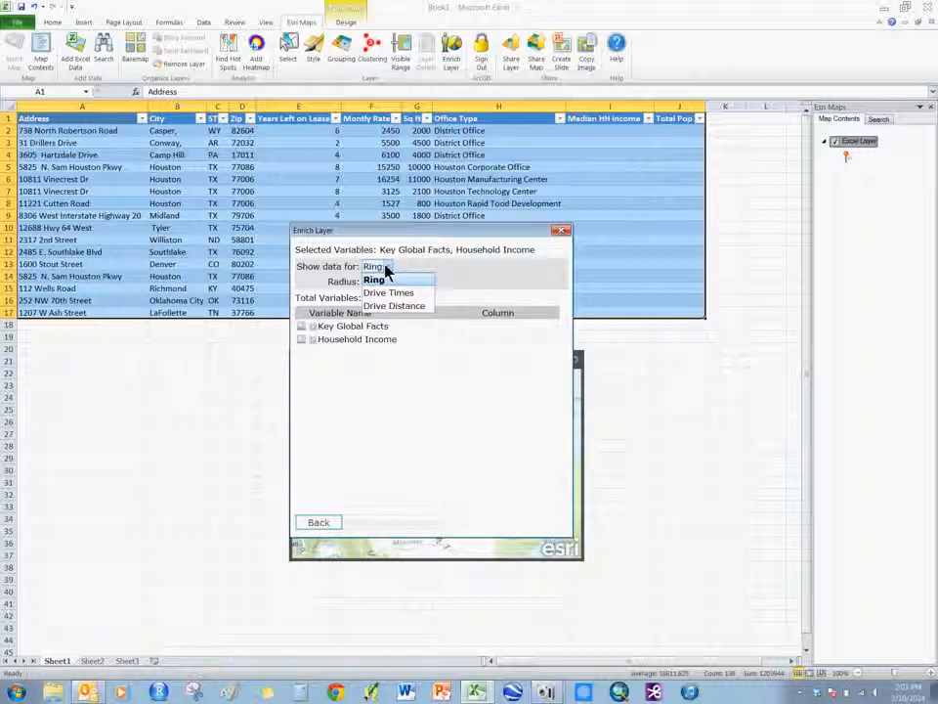
click(389, 292)
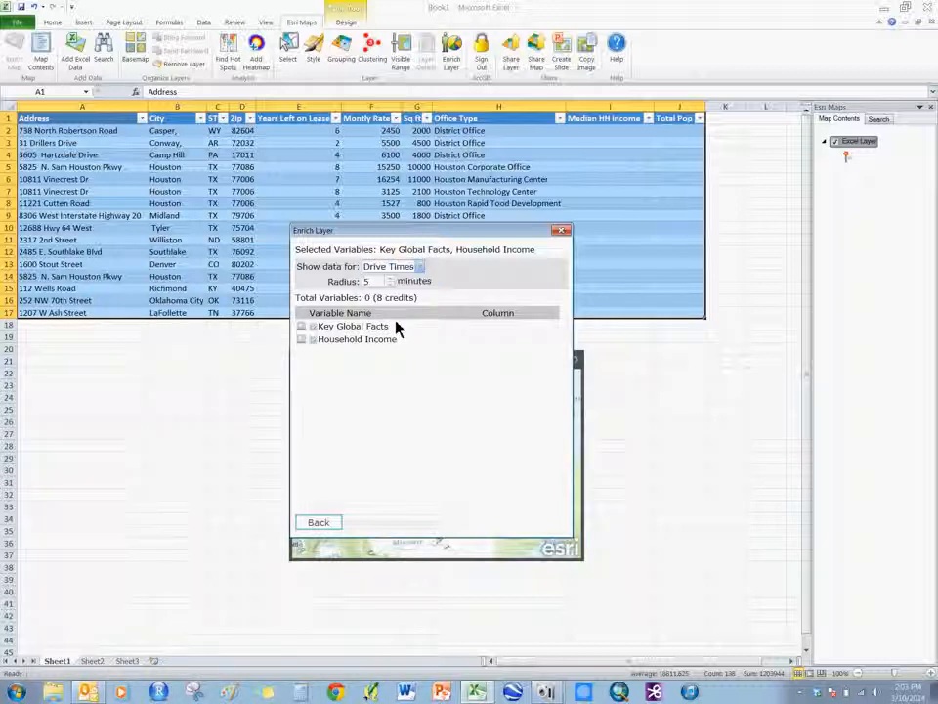
drag(369, 280, 346, 284)
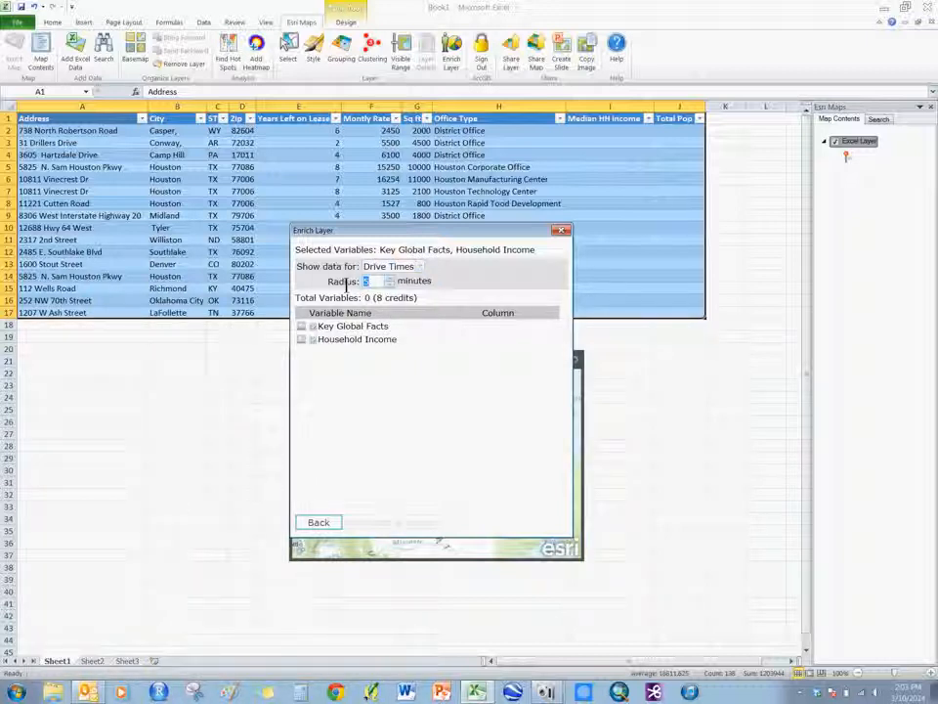
text(20)
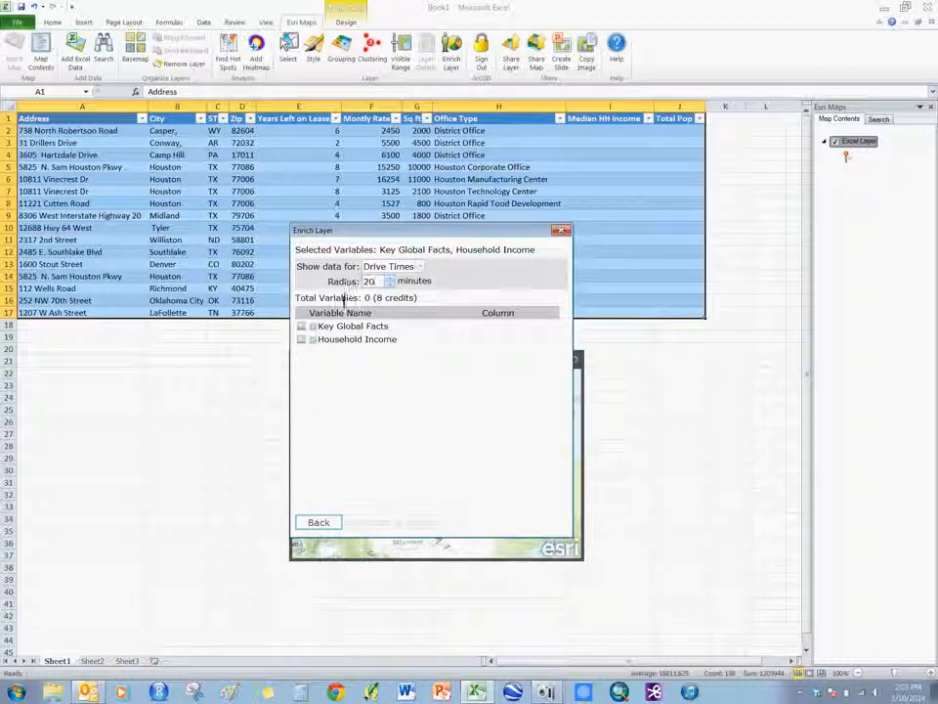
Keep only Total Population among the Key Global Facts variables and assign it to the Total Pop column.
click(301, 326)
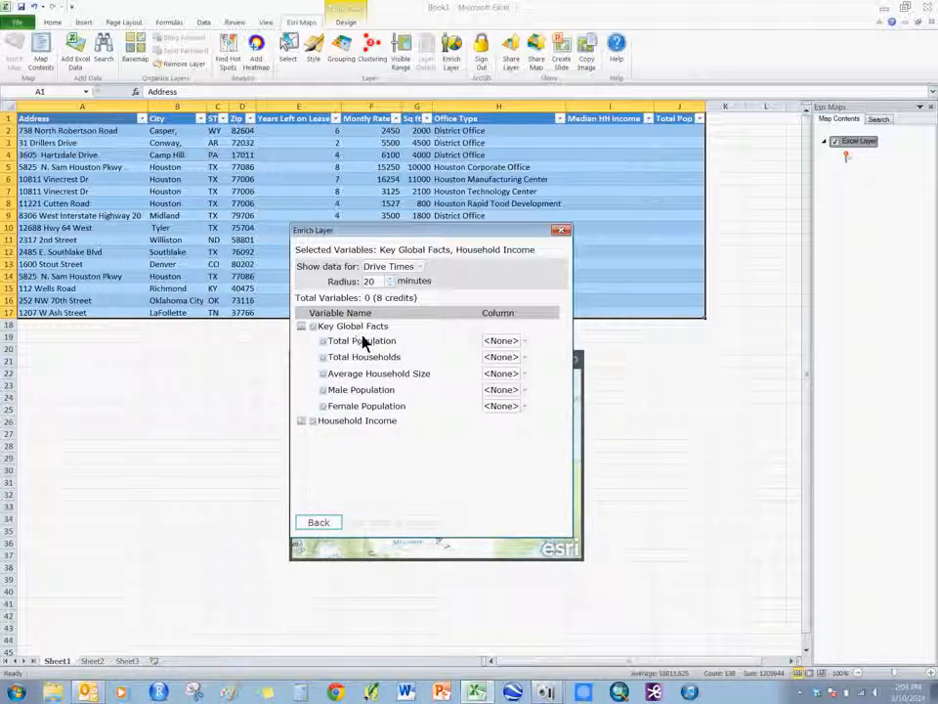
click(323, 357)
click(324, 374)
click(324, 390)
click(323, 407)
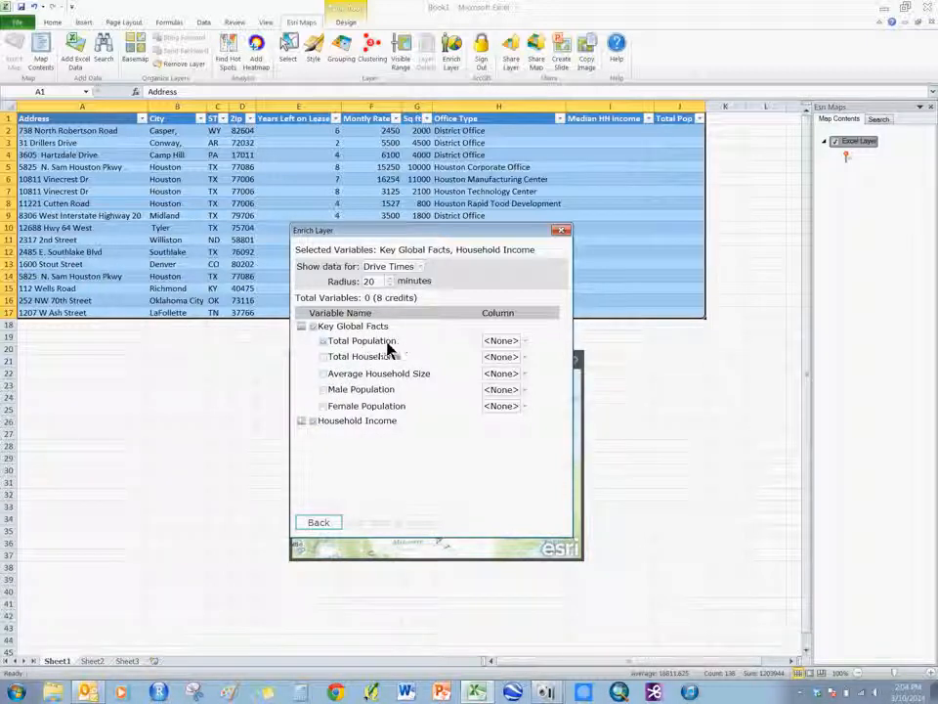
click(524, 342)
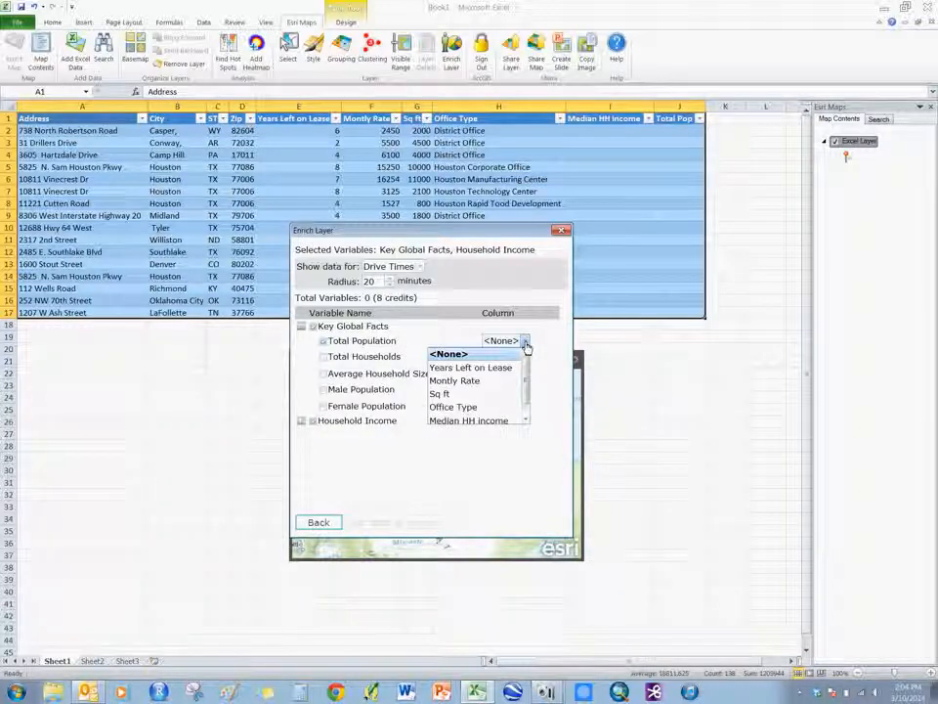
drag(526, 368, 523, 407)
click(456, 418)
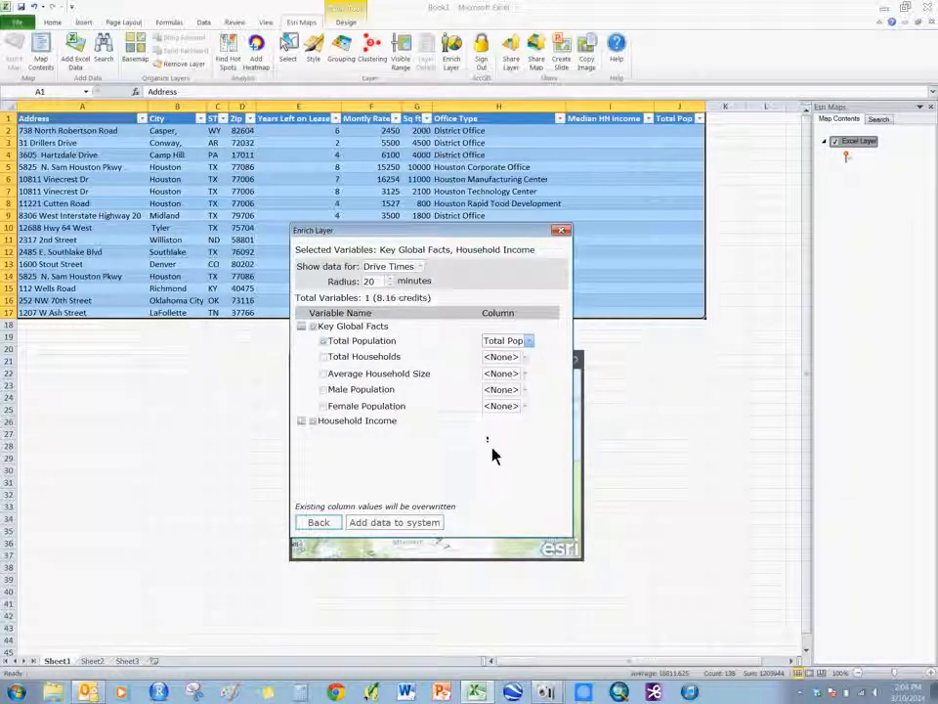
click(302, 421)
drag(565, 335, 565, 349)
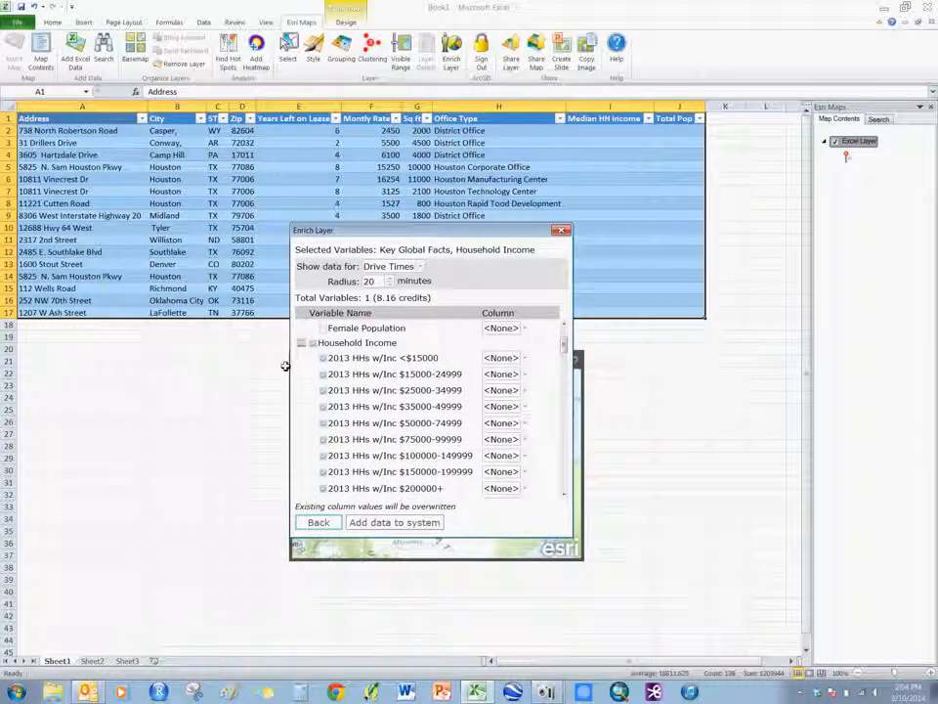
scroll(324, 364, up, 3)
scroll(329, 439, down, 1)
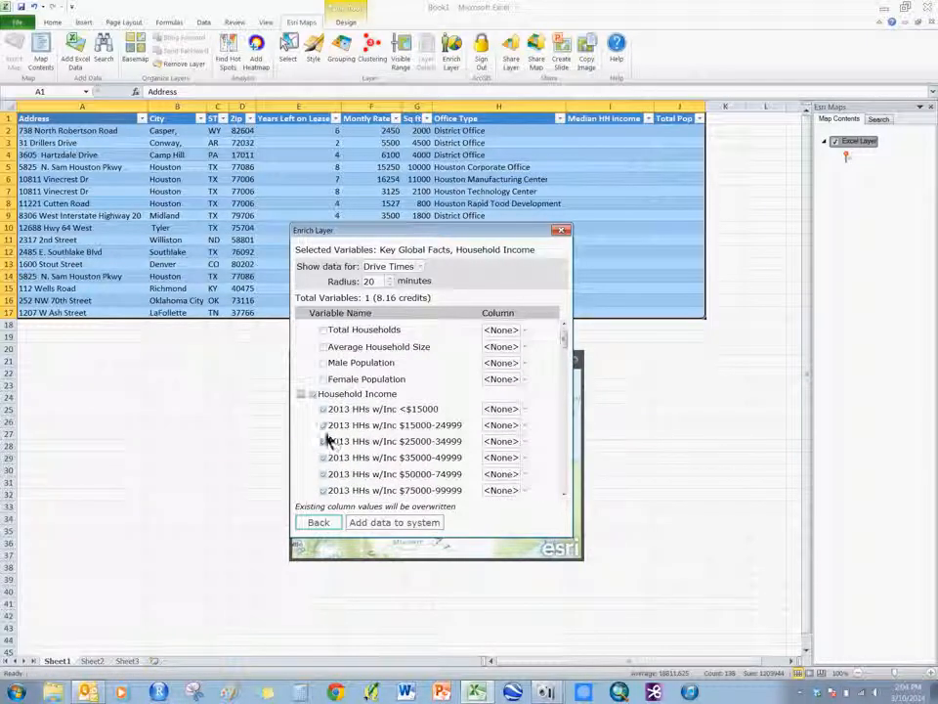
click(322, 410)
click(323, 426)
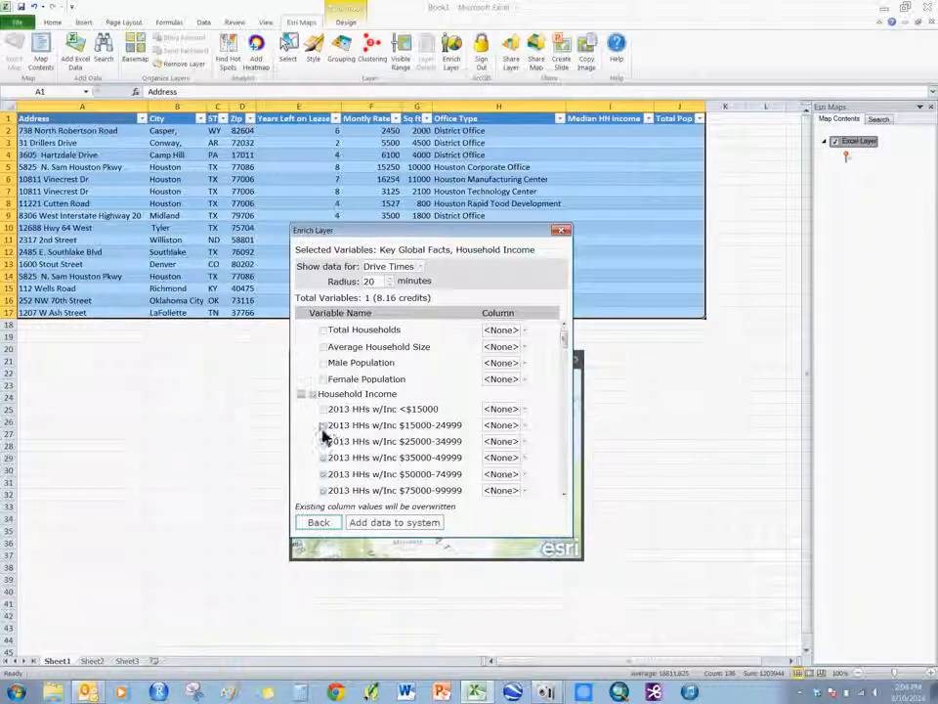
scroll(328, 449, up, 1)
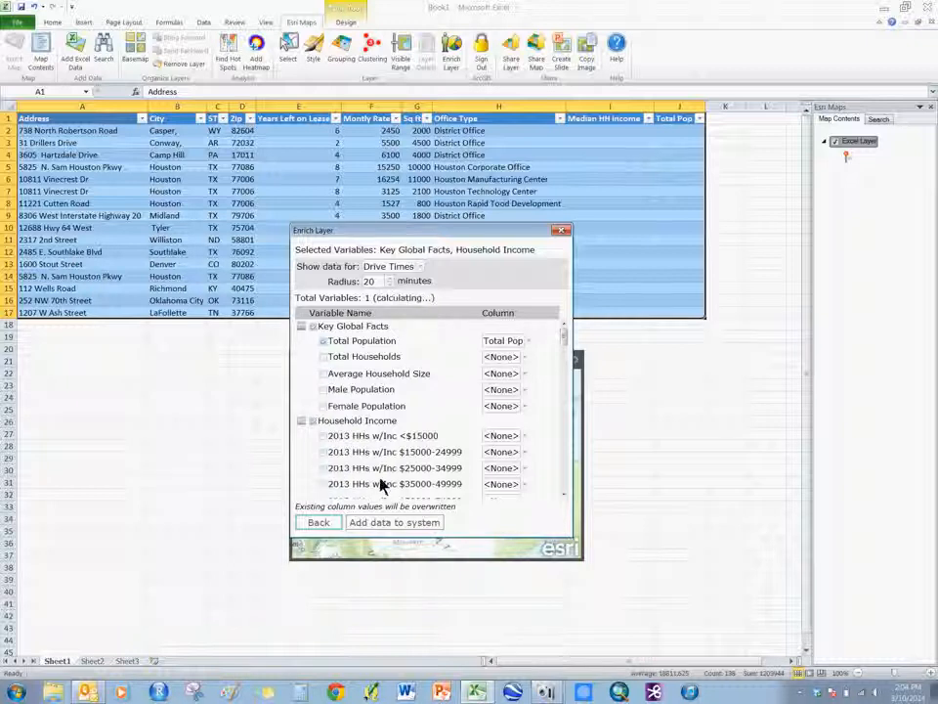
scroll(328, 469, down, 3)
scroll(325, 440, up, 3)
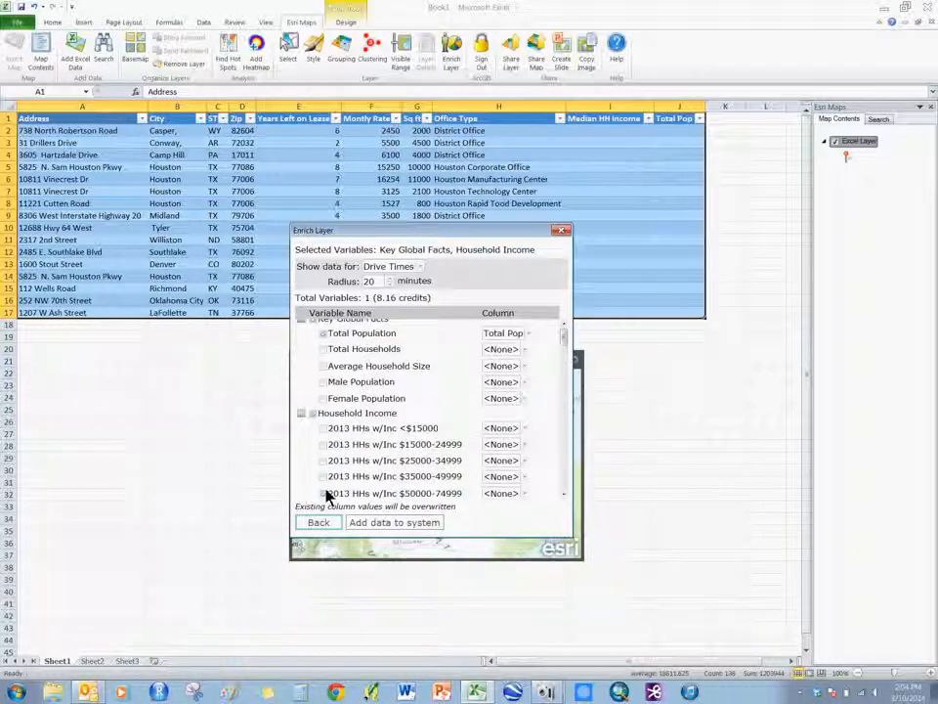
scroll(330, 498, down, 4)
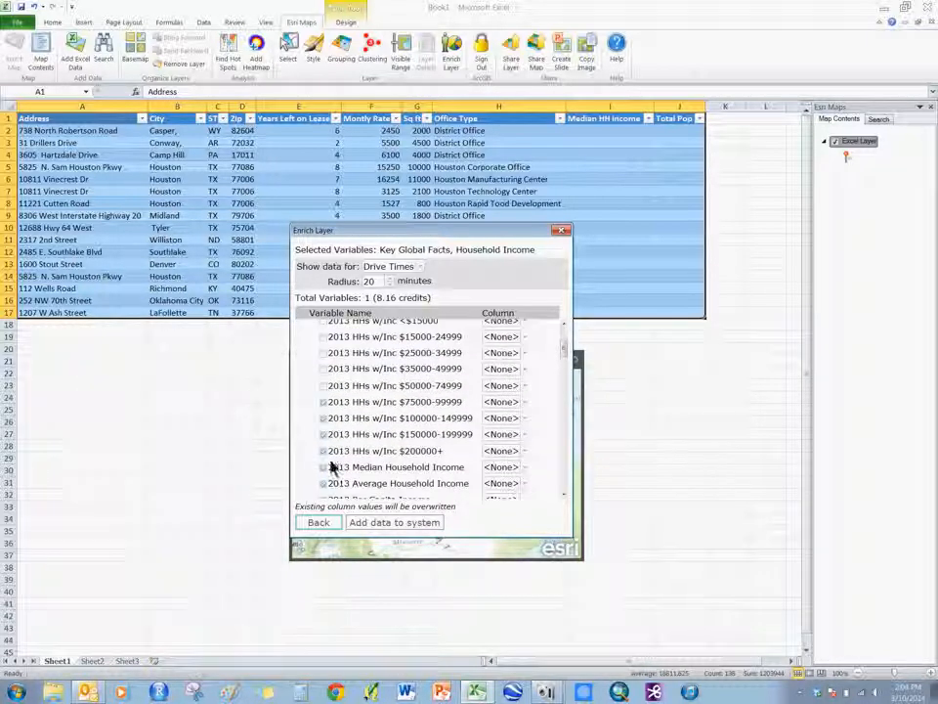
scroll(327, 469, up, 3)
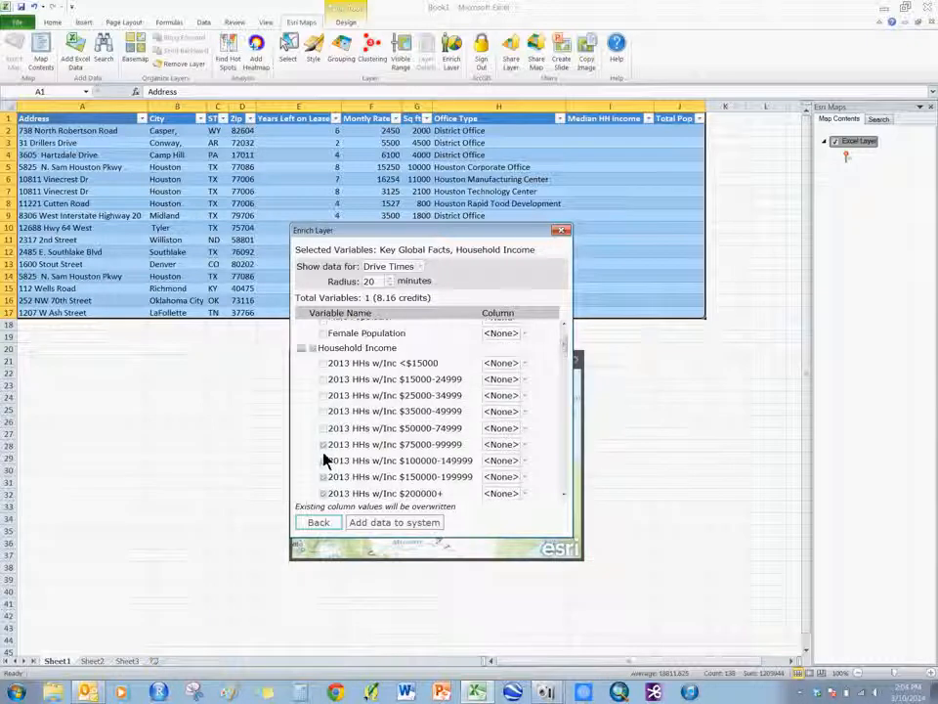
click(562, 367)
scroll(325, 367, up, 3)
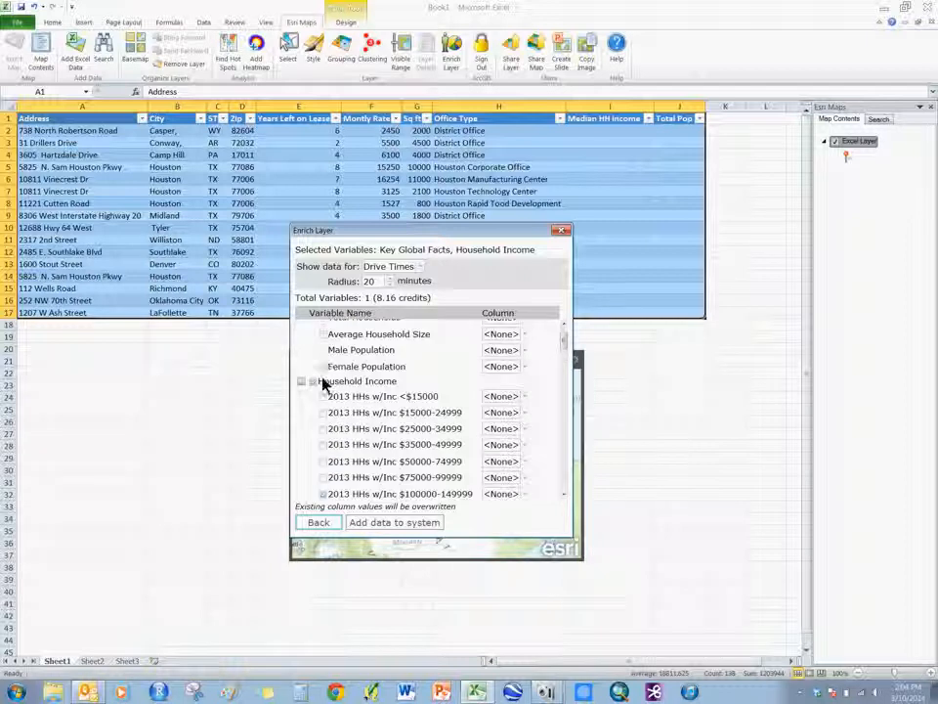
click(323, 494)
scroll(326, 493, down, 2)
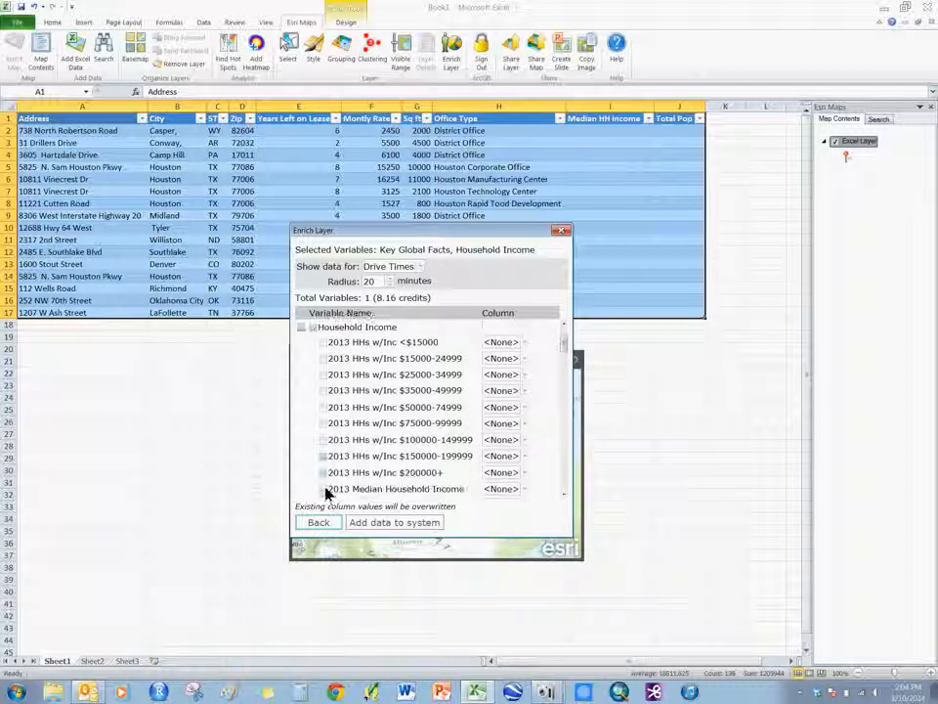
scroll(326, 466, up, 1)
scroll(326, 466, down, 1)
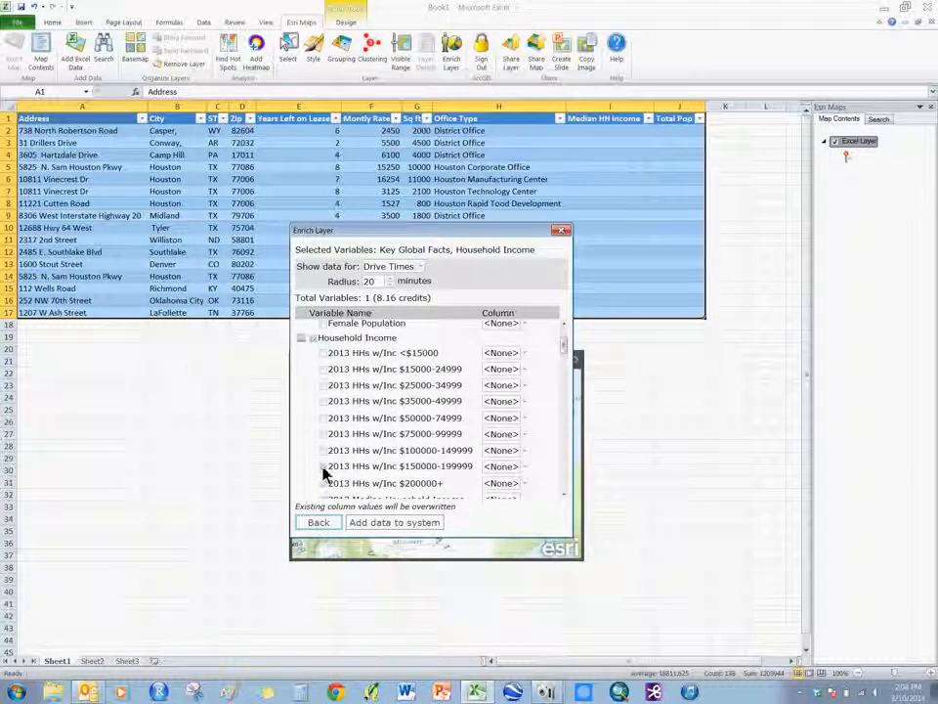
scroll(324, 484, down, 3)
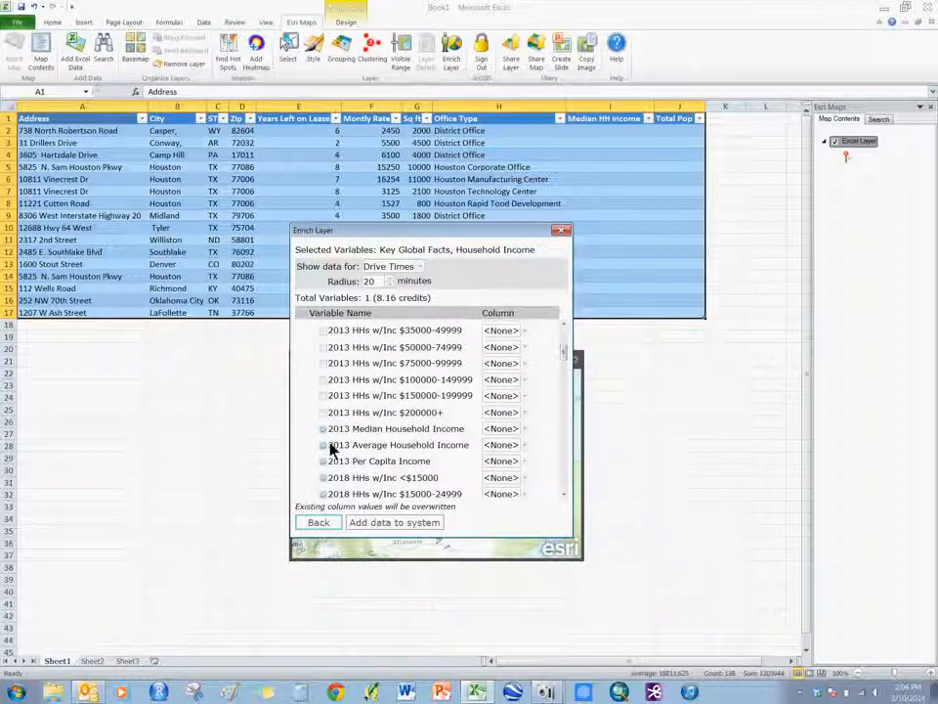
Assign 2013 Median Household Income to the Median HH Income column and run the enrichment to completion.
click(504, 427)
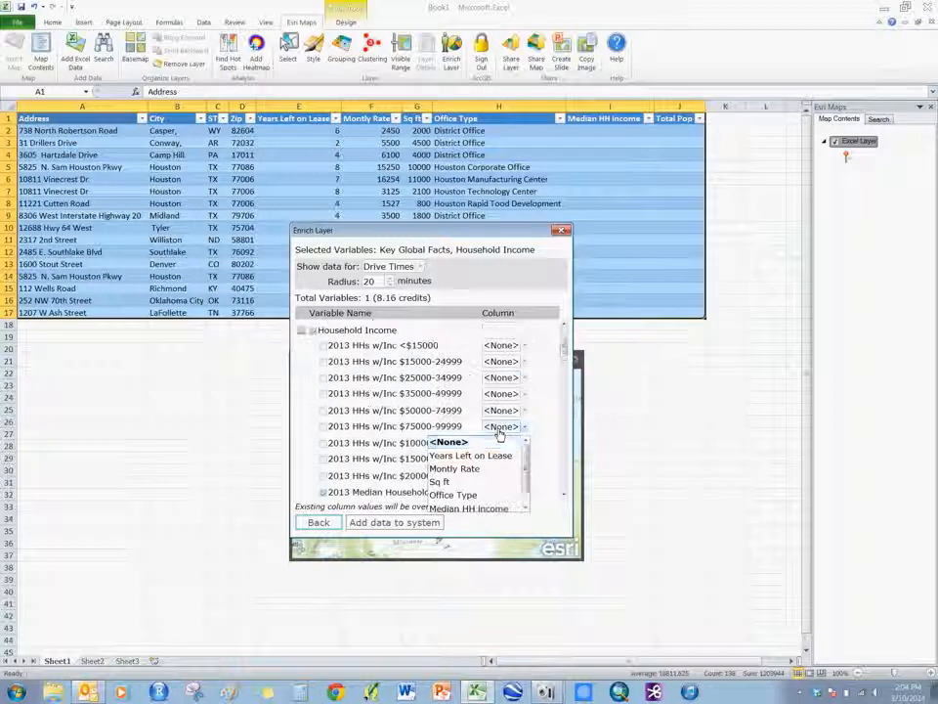
scroll(523, 483, down, 1)
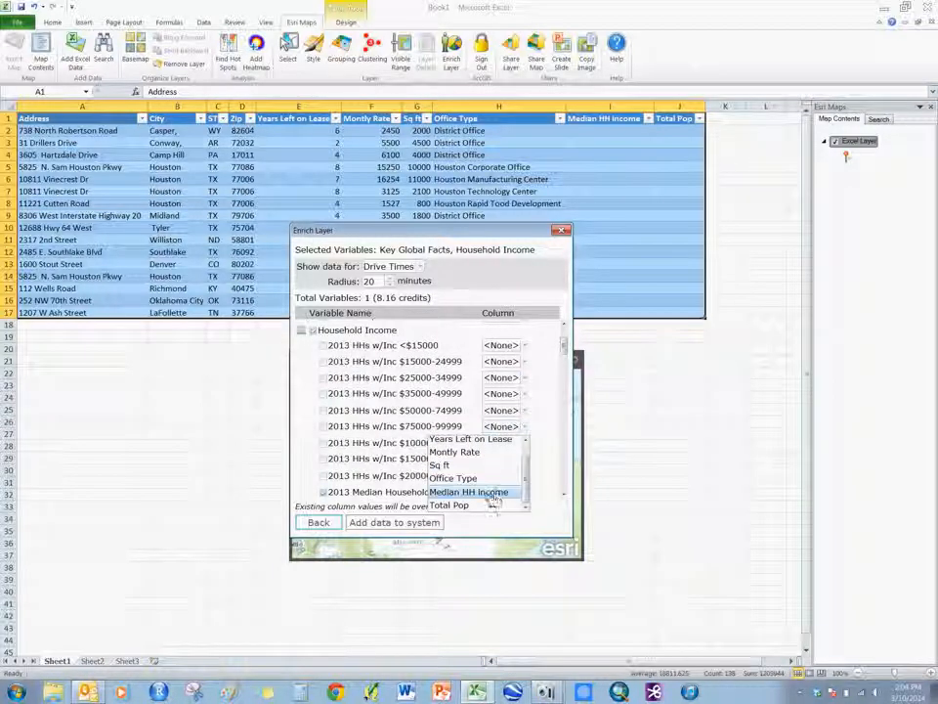
click(489, 496)
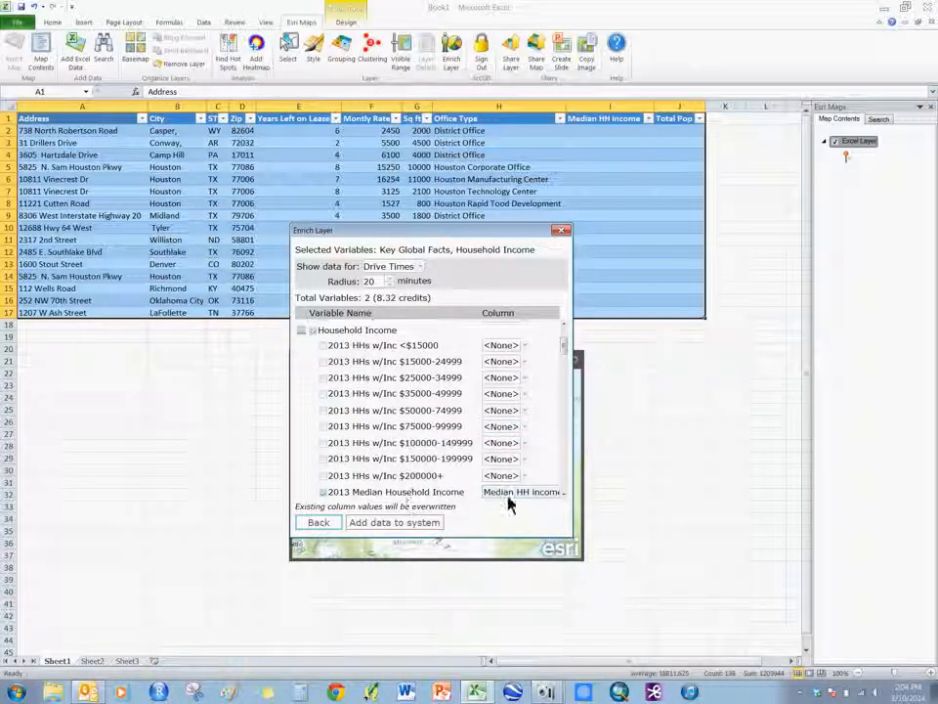
click(398, 522)
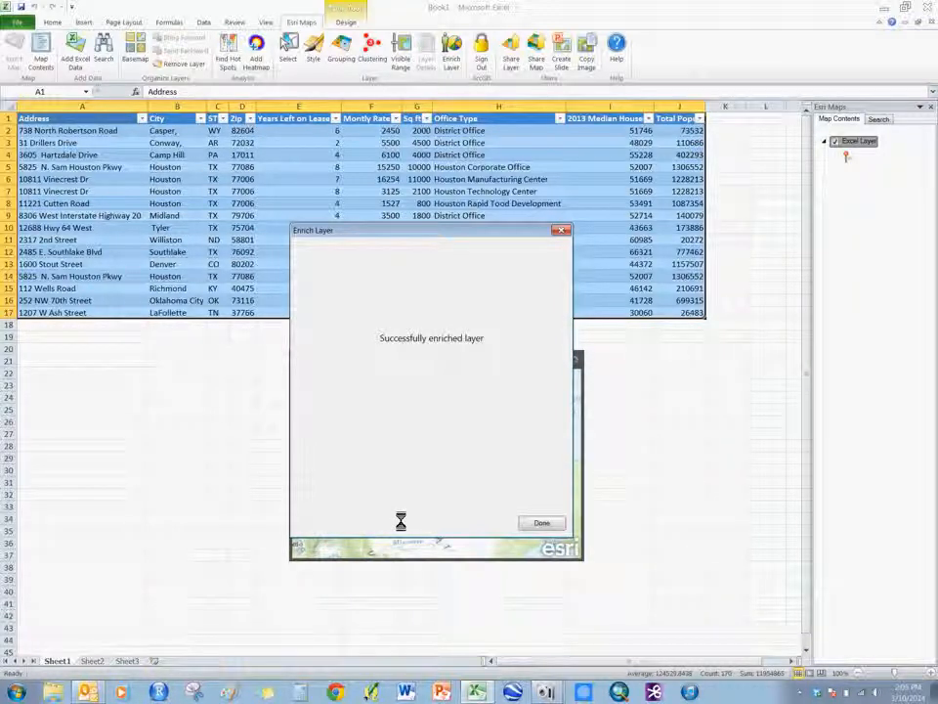
click(543, 525)
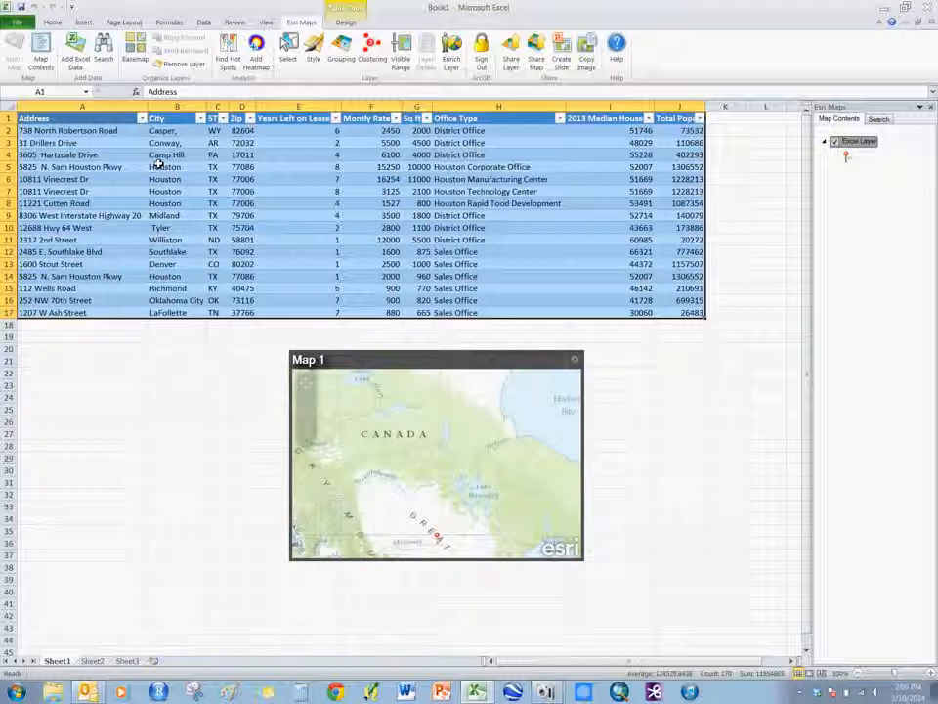
Examine the median household income and total population of the Casper office, and both enriched columns for all offices.
click(54, 130)
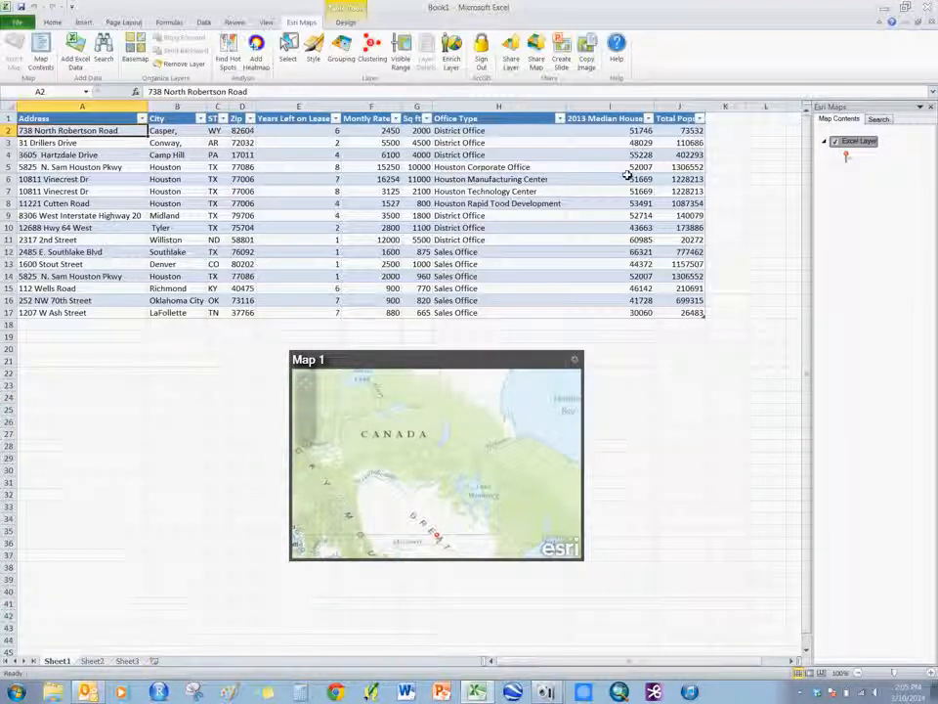
click(636, 131)
click(105, 132)
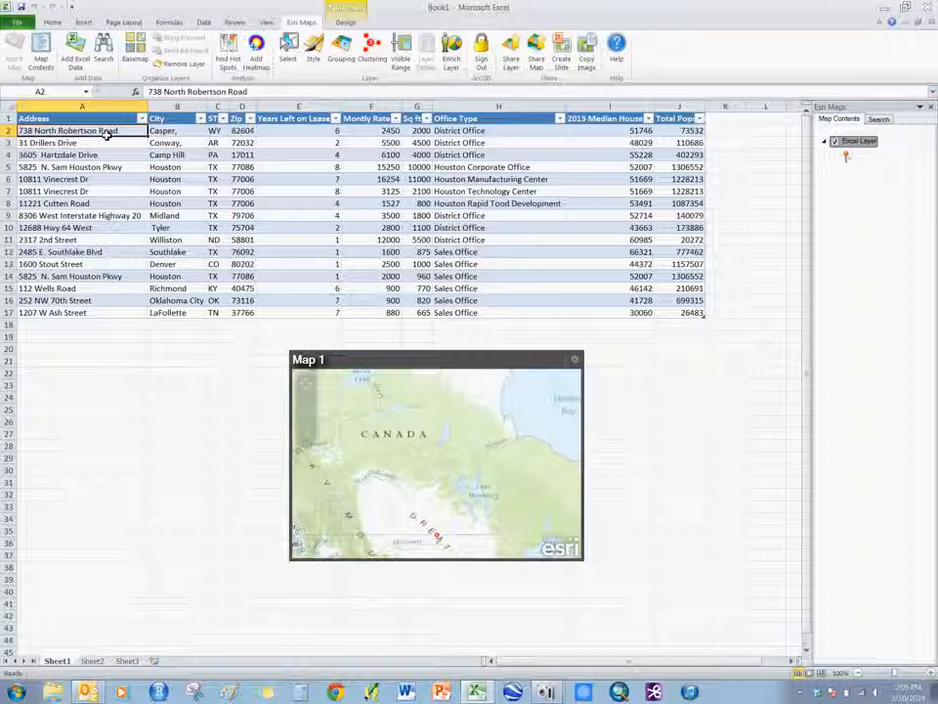
click(635, 132)
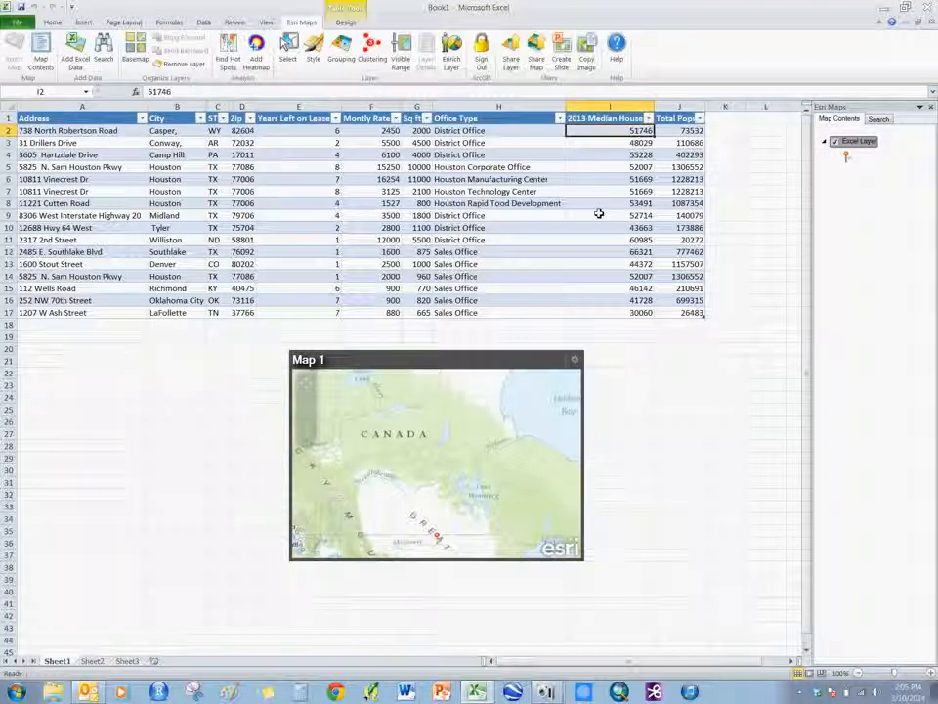
click(693, 131)
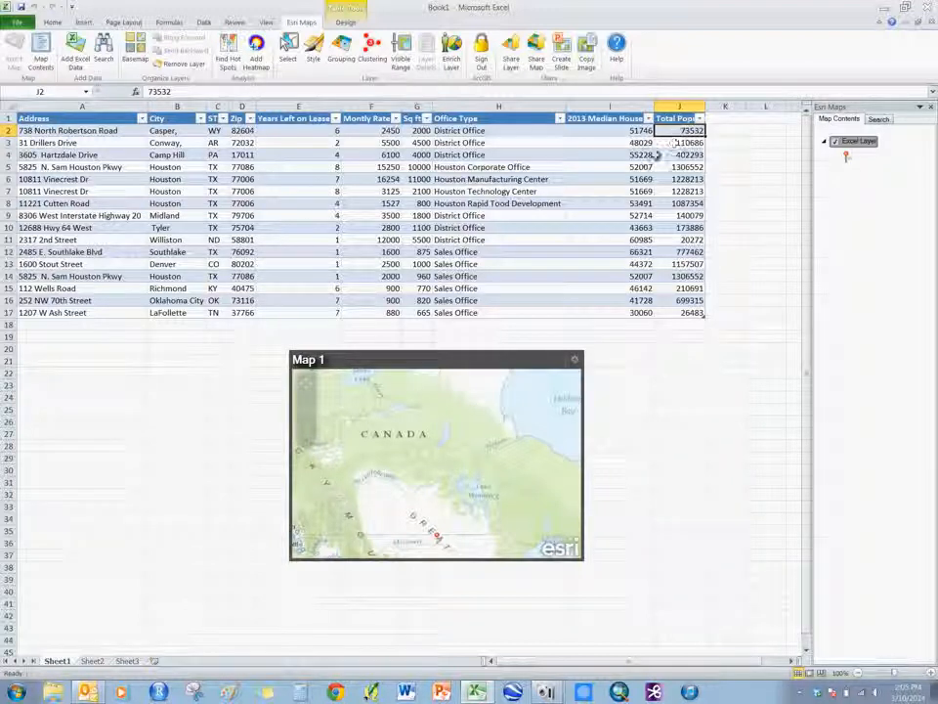
drag(616, 133, 687, 314)
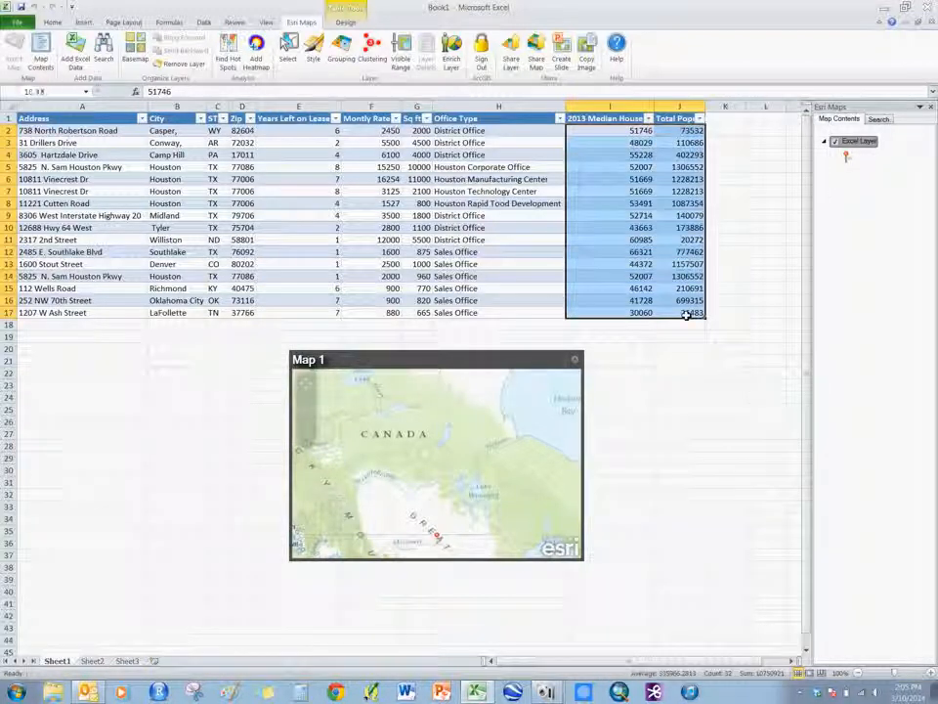
click(671, 391)
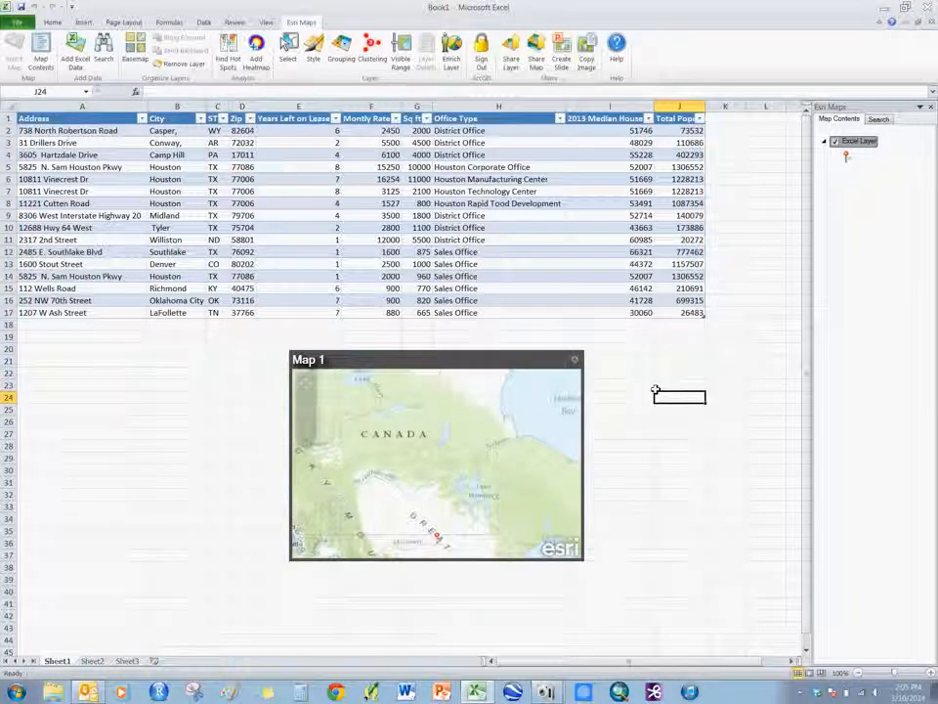
click(547, 693)
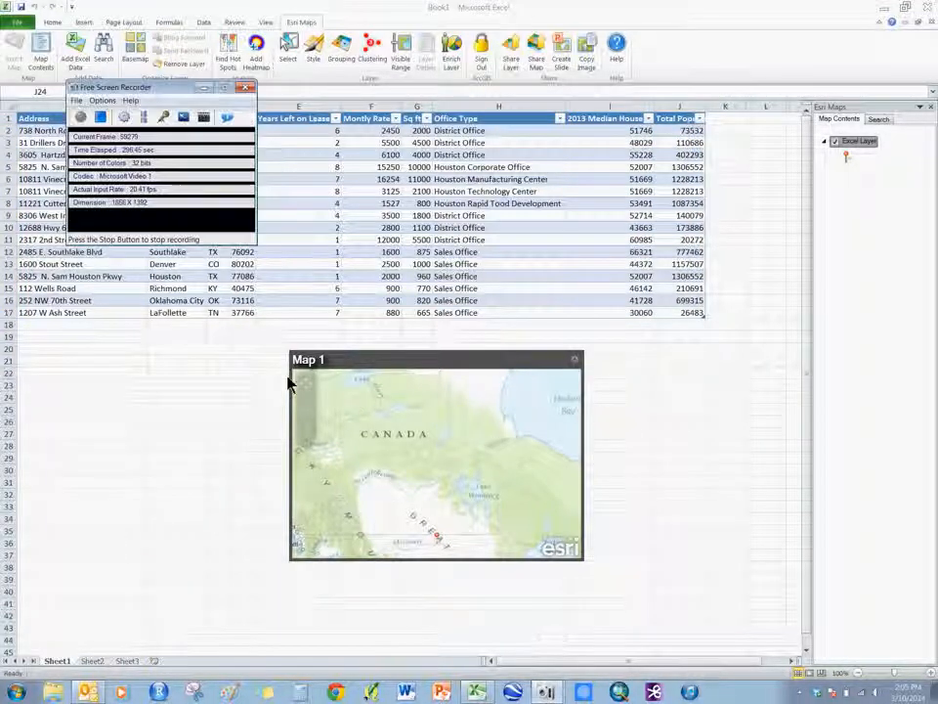